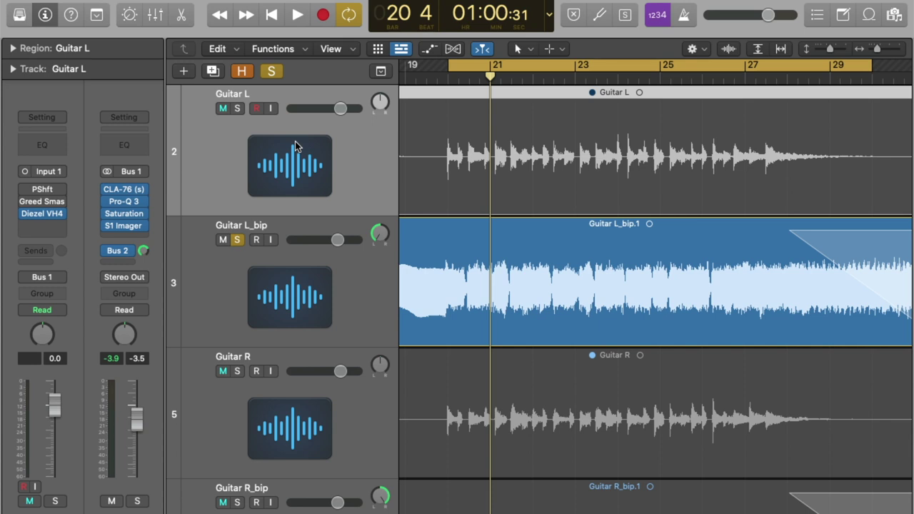
Step: Show the Guitar L track's Diezel VH4 amp and briefly compare channel 1 with channel 4, ending on channel 4
{"action": "key", "text": "v"}
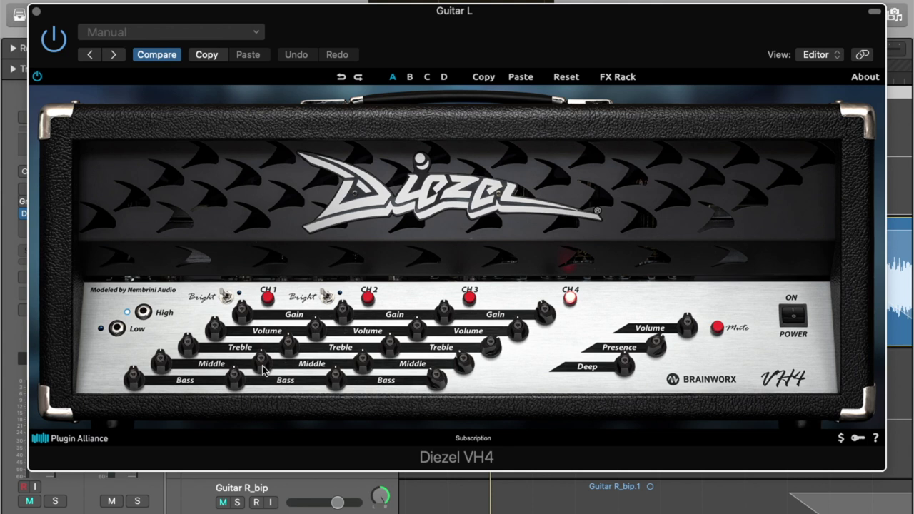
{"action": "left_click", "coordinate": [267, 297]}
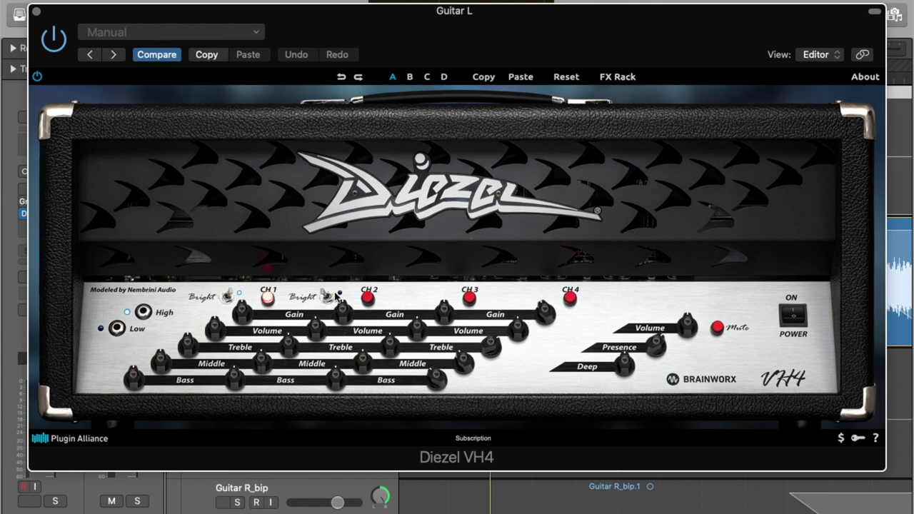
{"action": "left_click", "coordinate": [568, 298]}
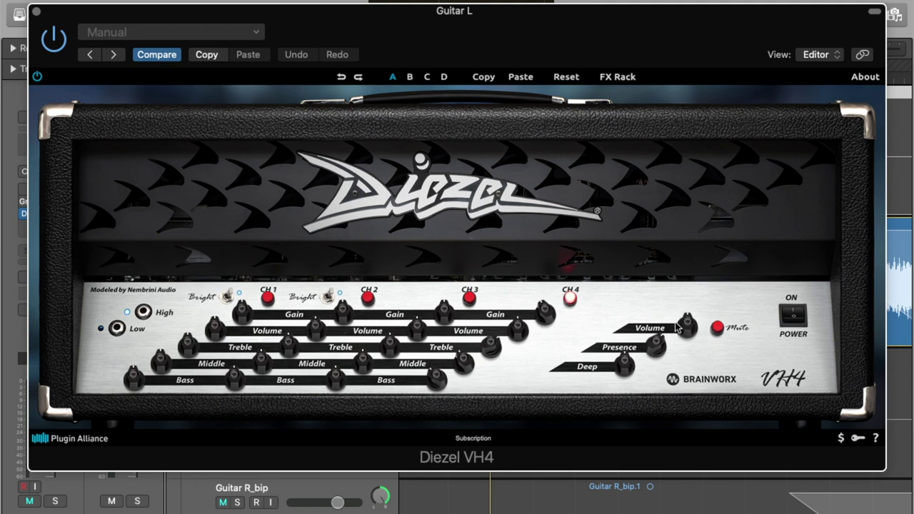
Step: Show the amp's FX rack and examine the equipment info for the 062 American 4x12 recording chain and the noise gate
{"action": "left_click", "coordinate": [455, 233]}
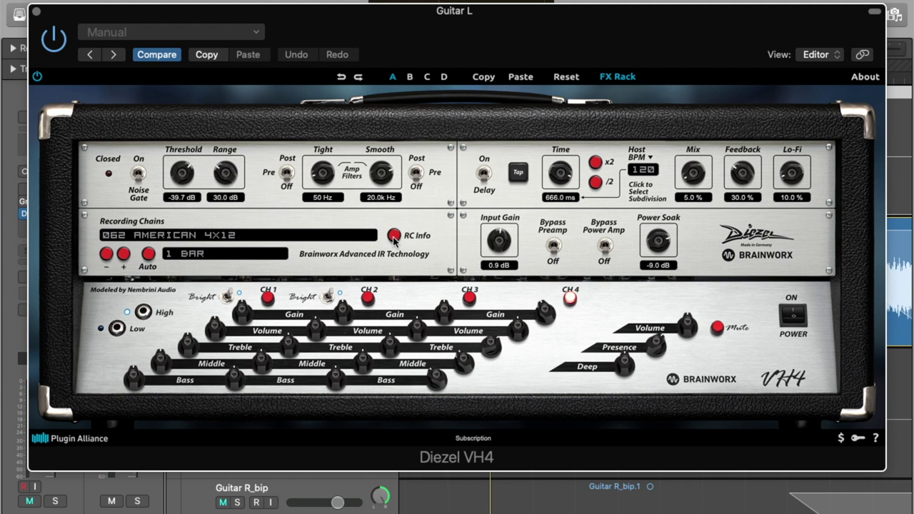
{"action": "left_click", "coordinate": [393, 239]}
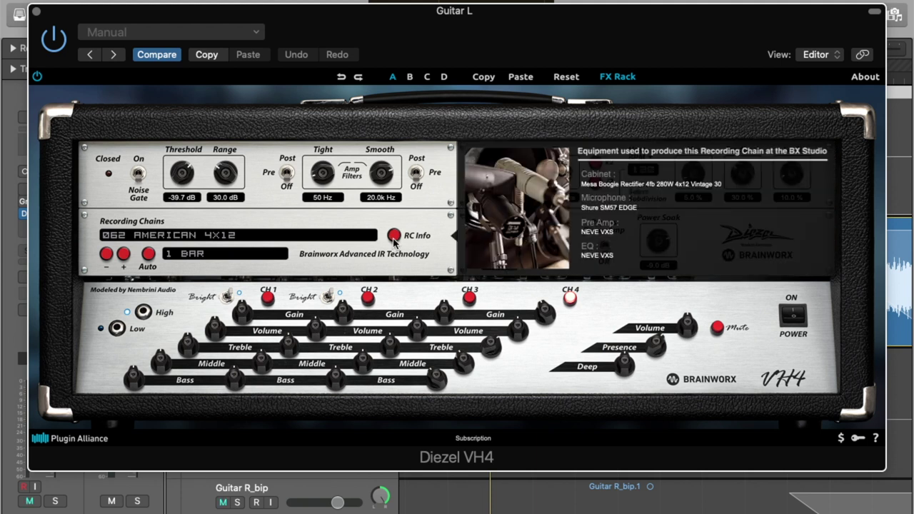
{"action": "left_click", "coordinate": [393, 239]}
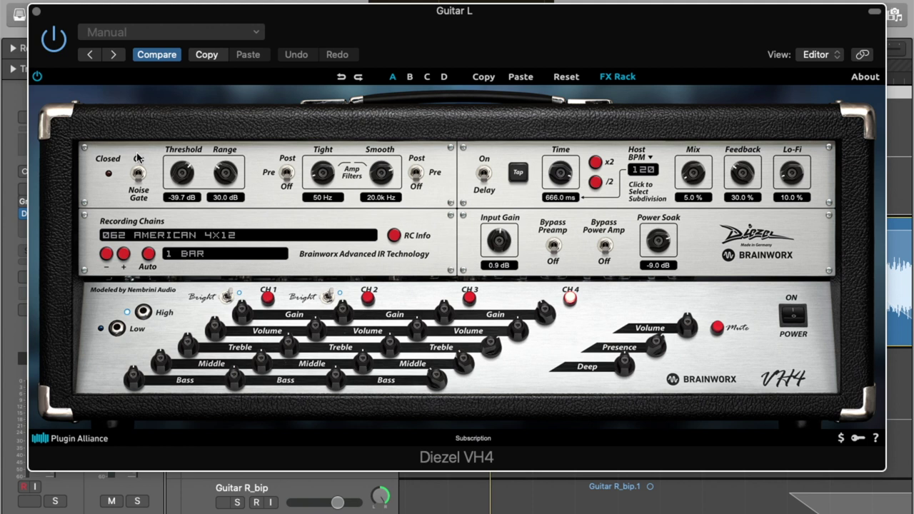
{"action": "left_click", "coordinate": [138, 158]}
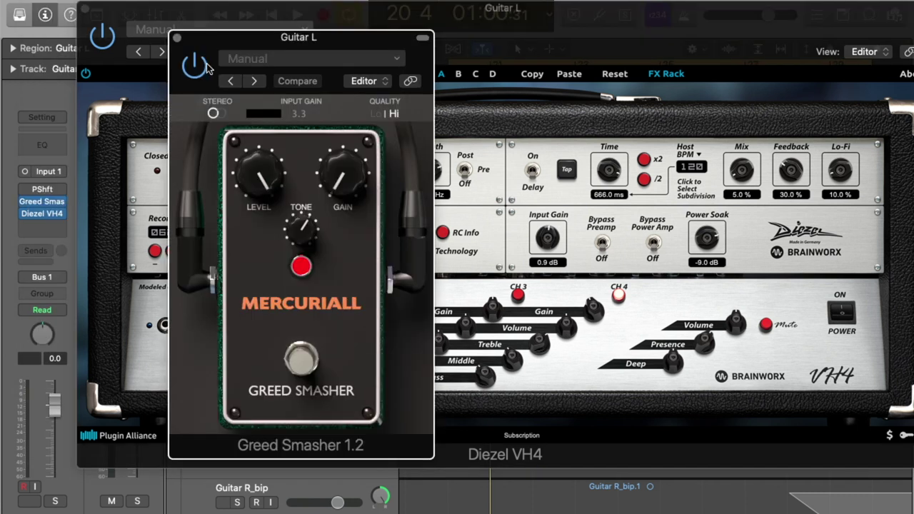
Step: Move the Greed Smasher pedal aside to examine its settings and the Diezel VH4's FX rack
{"action": "left_click_drag", "start_coordinate": [237, 41], "coordinate": [171, 60]}
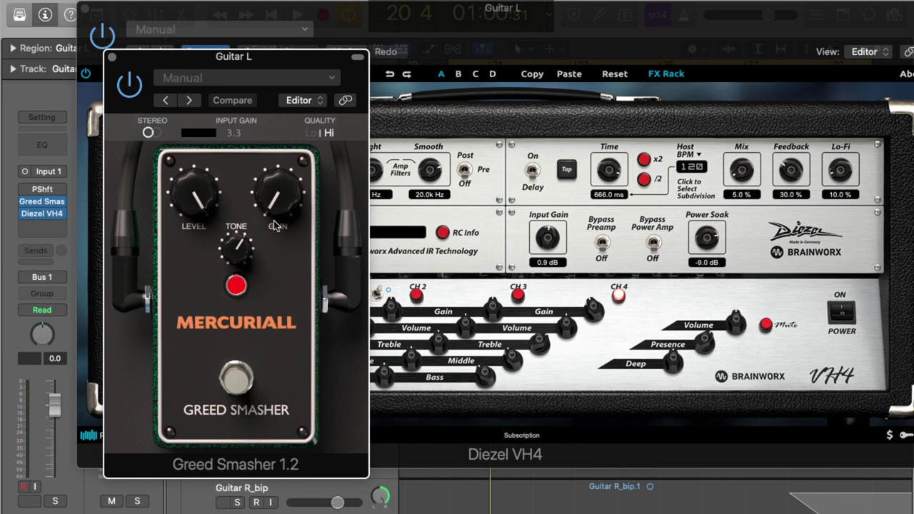
{"action": "left_click", "coordinate": [660, 80]}
{"action": "left_click", "coordinate": [661, 77]}
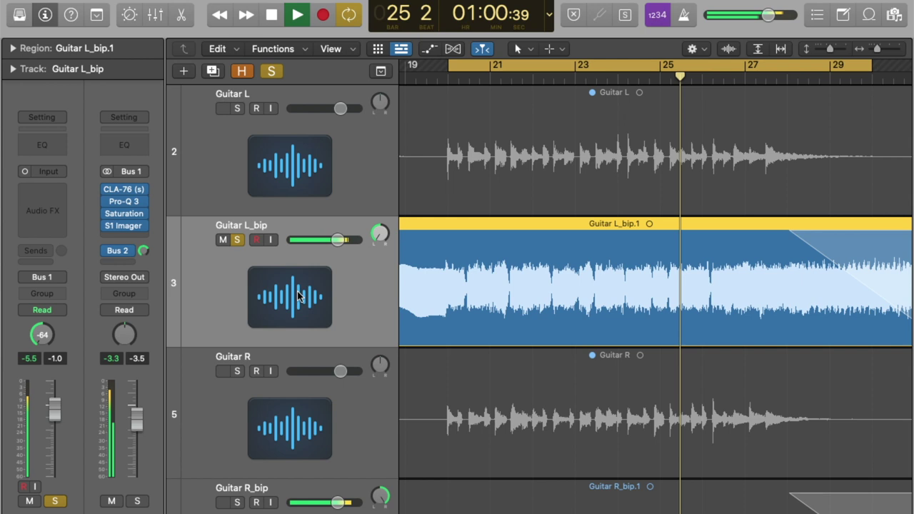
Step: Stop playback and examine the Guitar R track's Dr Drive pedal and Diezel VH4 amp, closing them when finished
{"action": "scroll", "coordinate": [252, 371], "scroll_direction": "down", "scroll_amount": 3}
{"action": "key", "text": "space"}
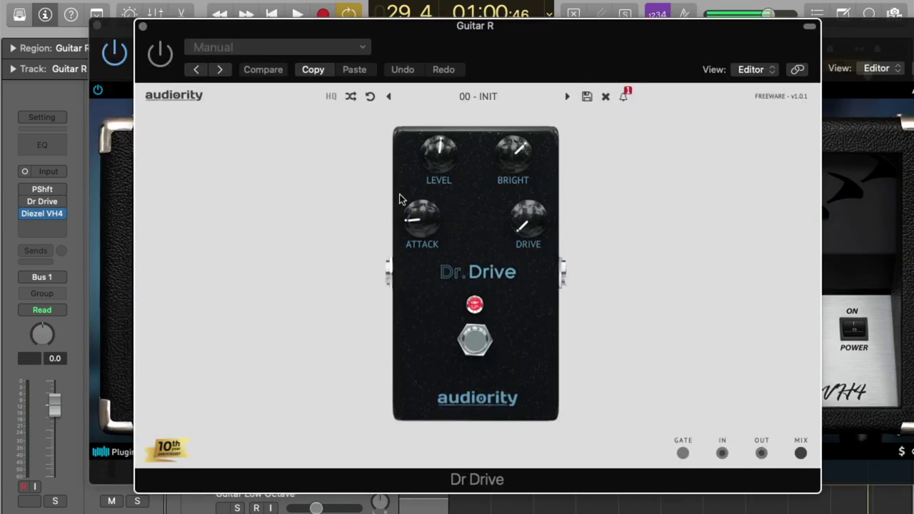
{"action": "left_click", "coordinate": [143, 27]}
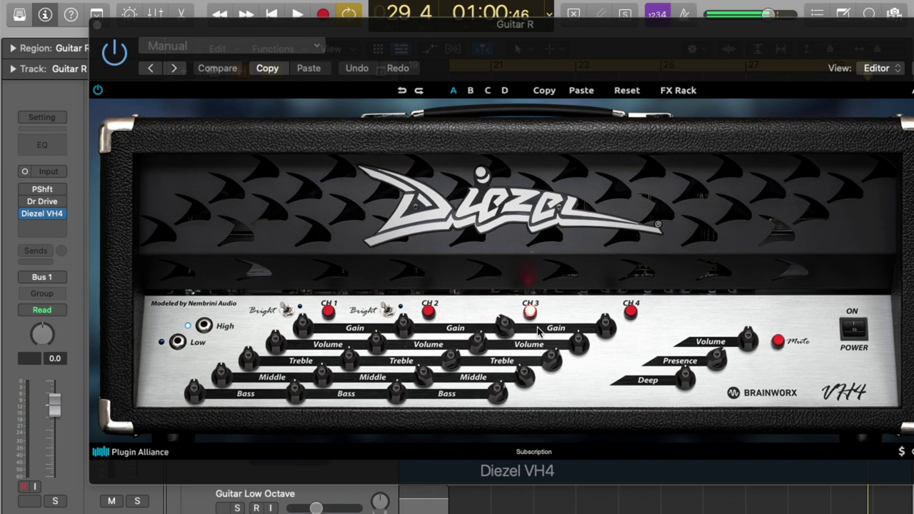
{"action": "key", "text": "ctrl+m"}
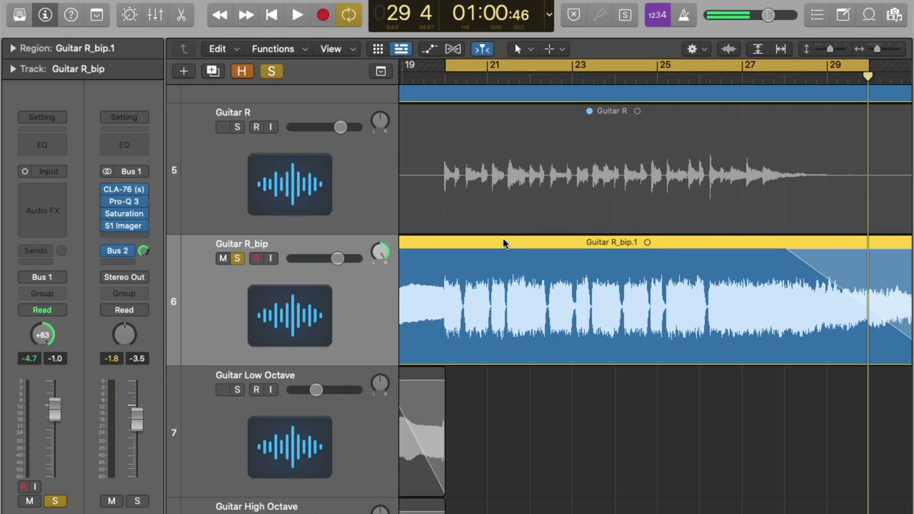
Step: Select the Guitar R_bip region and listen to the soloed guitars
{"action": "left_click", "coordinate": [503, 243]}
{"action": "key", "text": "space"}
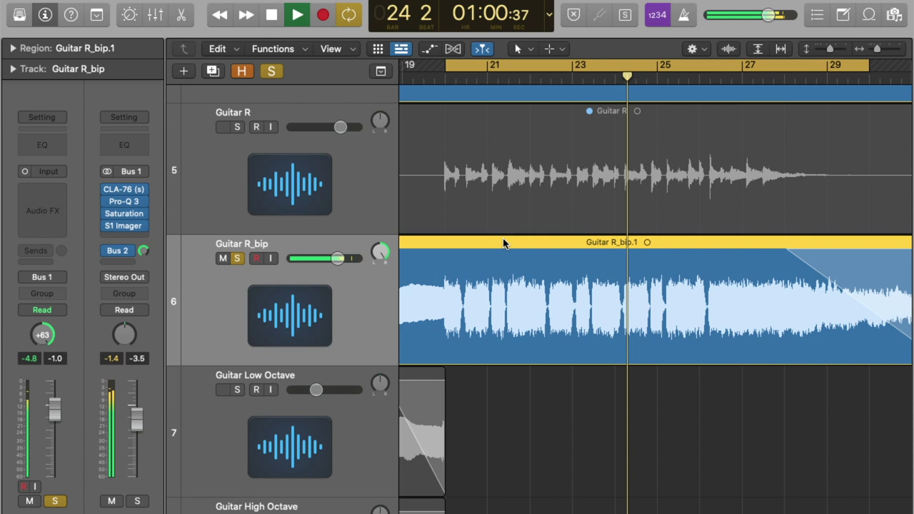
{"action": "left_click", "coordinate": [272, 71]}
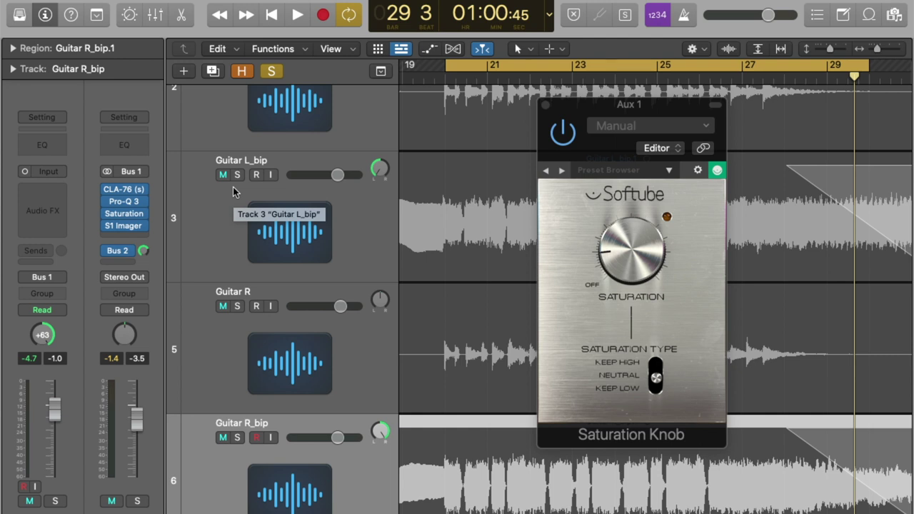
Step: Select the Guitar L_bip track and examine the S1 Imager's width setting on the Aux 1 bus, closing the plug-in when finished
{"action": "left_click", "coordinate": [203, 194]}
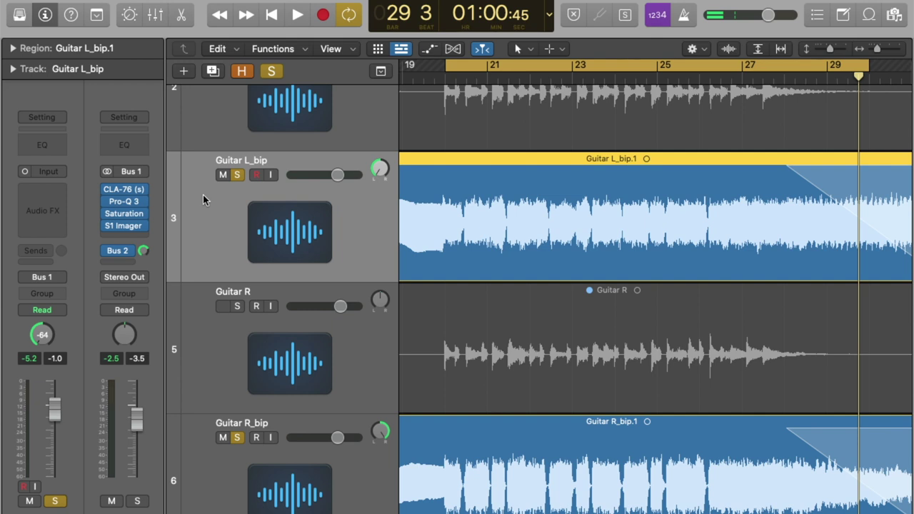
{"action": "mouse_move", "coordinate": [126, 232]}
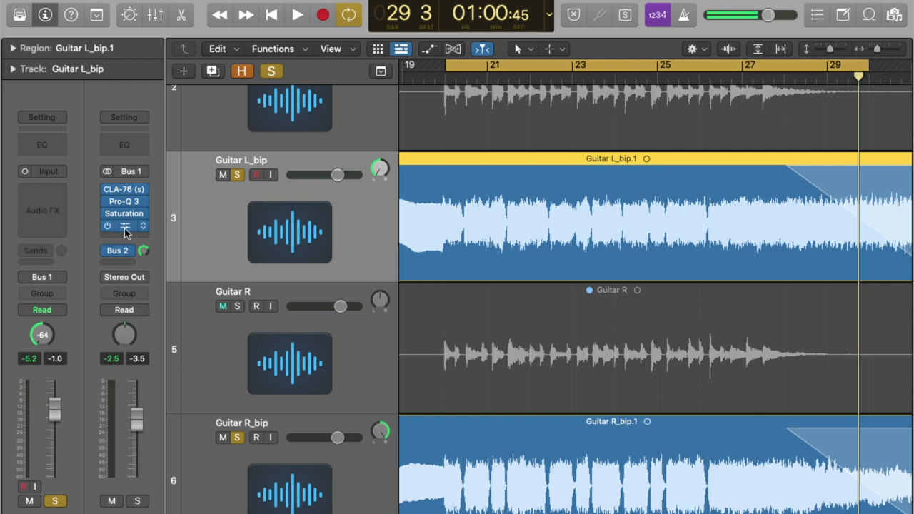
{"action": "left_click", "coordinate": [126, 227]}
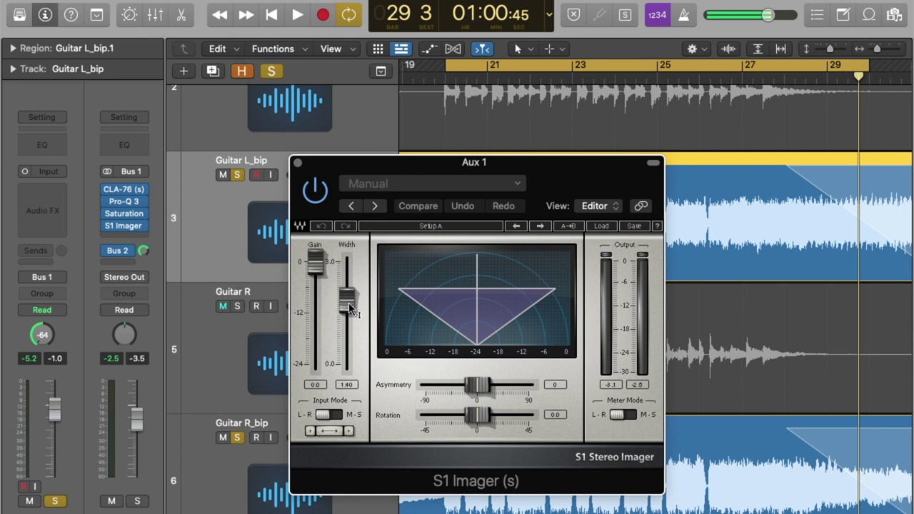
{"action": "key", "text": "super+w"}
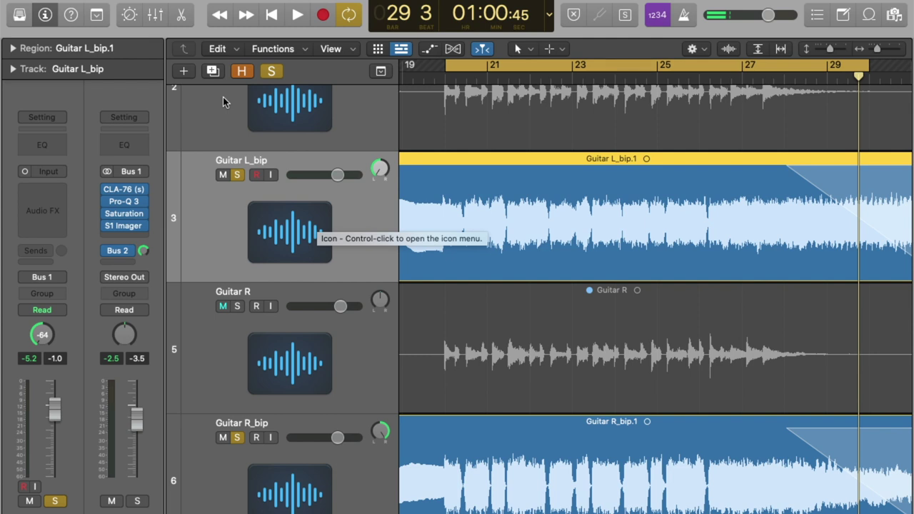
Step: Move the cycle range back to bars 10–20 and select the Guitar High Octave region
{"action": "key", "text": "super+shift+comma"}
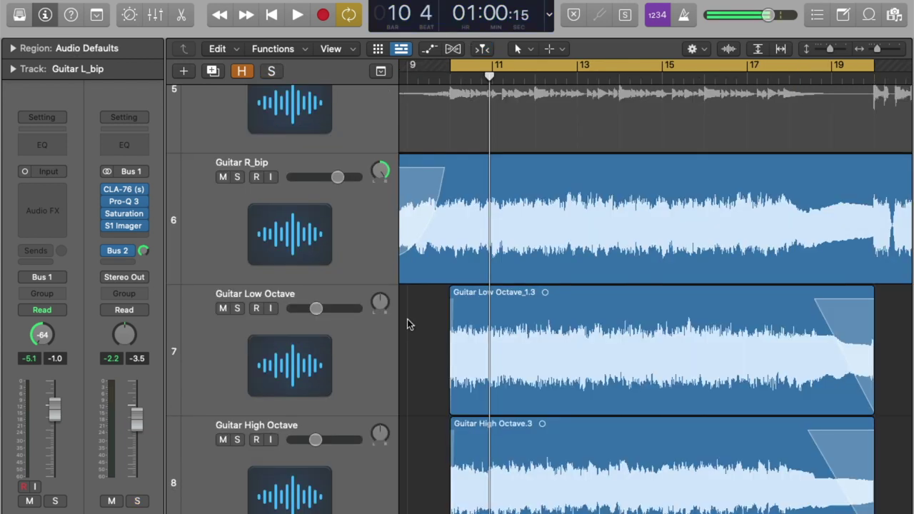
{"action": "scroll", "coordinate": [407, 324], "scroll_direction": "up", "scroll_amount": 5}
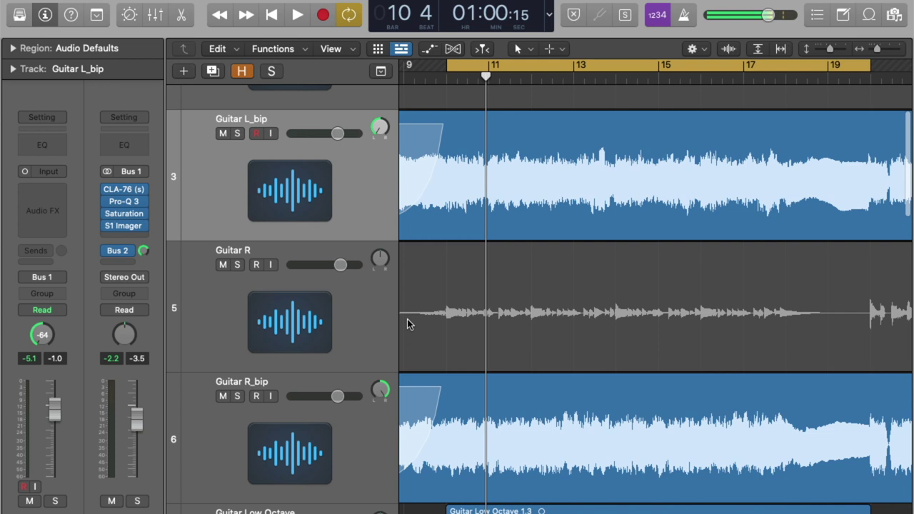
{"action": "scroll", "coordinate": [406, 322], "scroll_direction": "up", "scroll_amount": 1}
{"action": "left_click", "coordinate": [509, 462]}
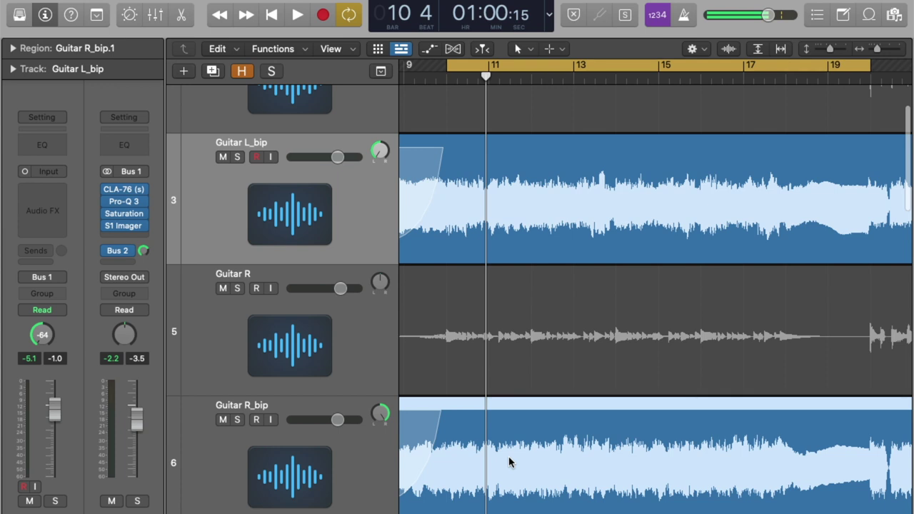
{"action": "scroll", "coordinate": [509, 462], "scroll_direction": "down", "scroll_amount": 10}
{"action": "left_click", "coordinate": [531, 390]}
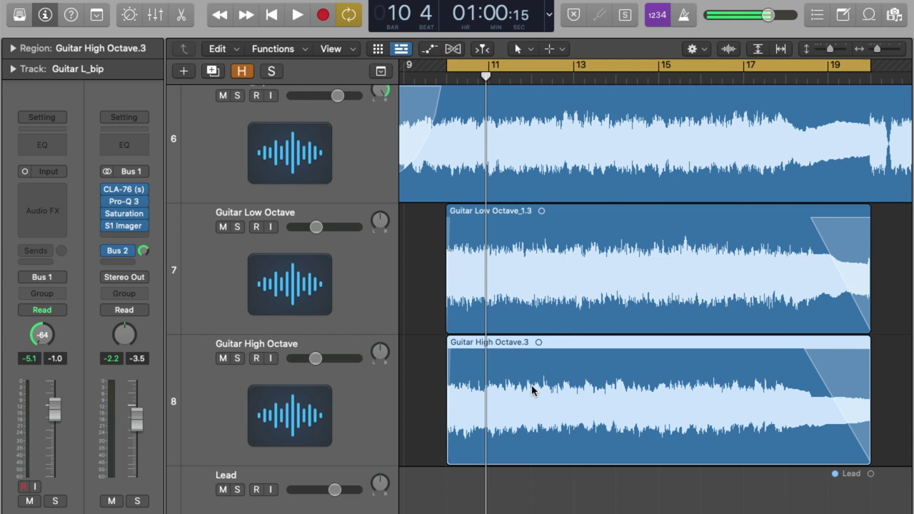
Step: Select the Guitar Low Octave track, solo it and listen to the section
{"action": "left_click", "coordinate": [259, 228]}
{"action": "key", "text": "s"}
{"action": "key", "text": "space"}
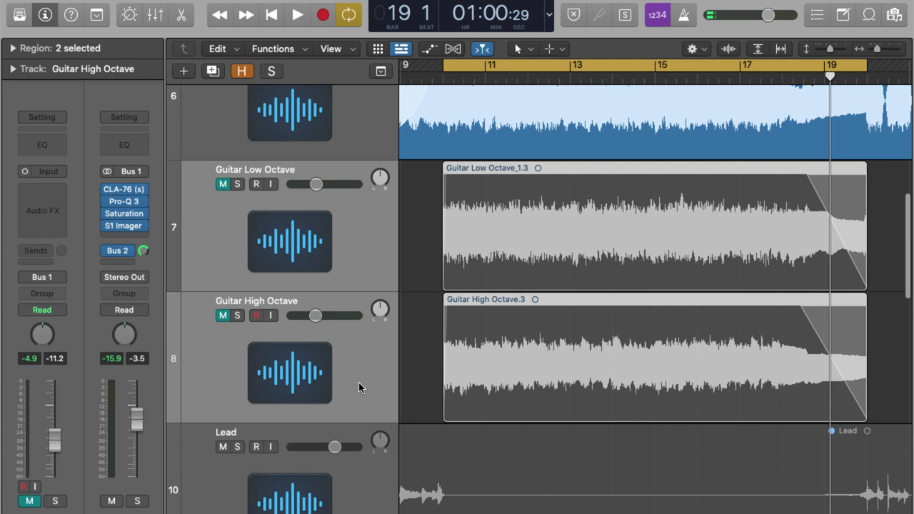
Step: Play the section while toggling the mute on the Guitar Low Octave and Guitar High Octave tracks to compare the sound
{"action": "scroll", "coordinate": [420, 256], "scroll_direction": "down", "scroll_amount": 1}
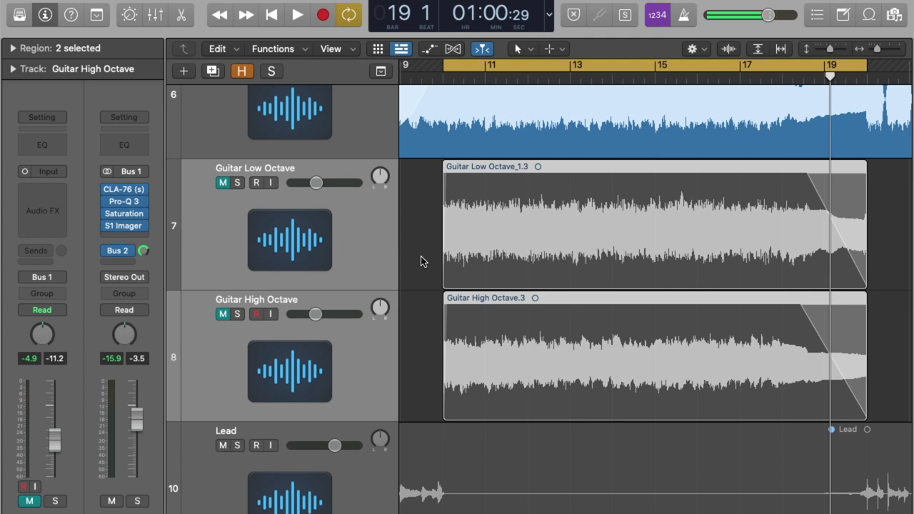
{"action": "key", "text": "space"}
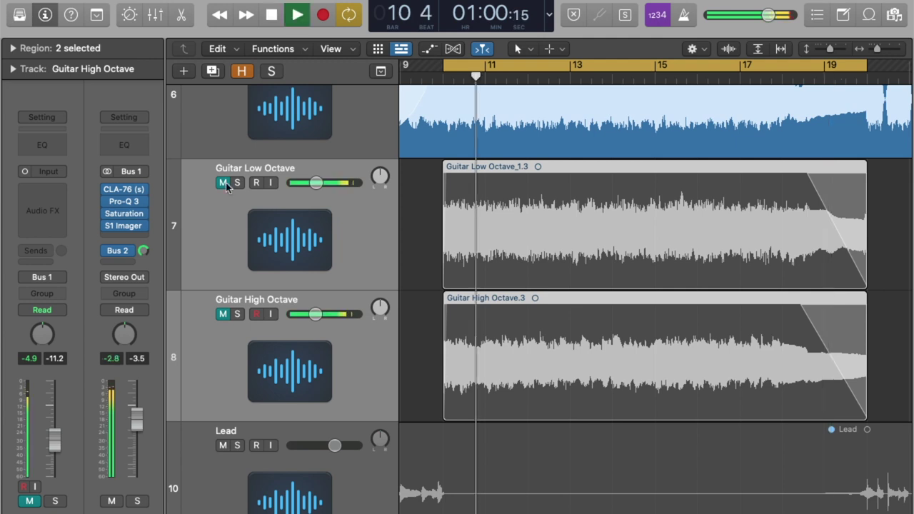
{"action": "left_click", "coordinate": [223, 183]}
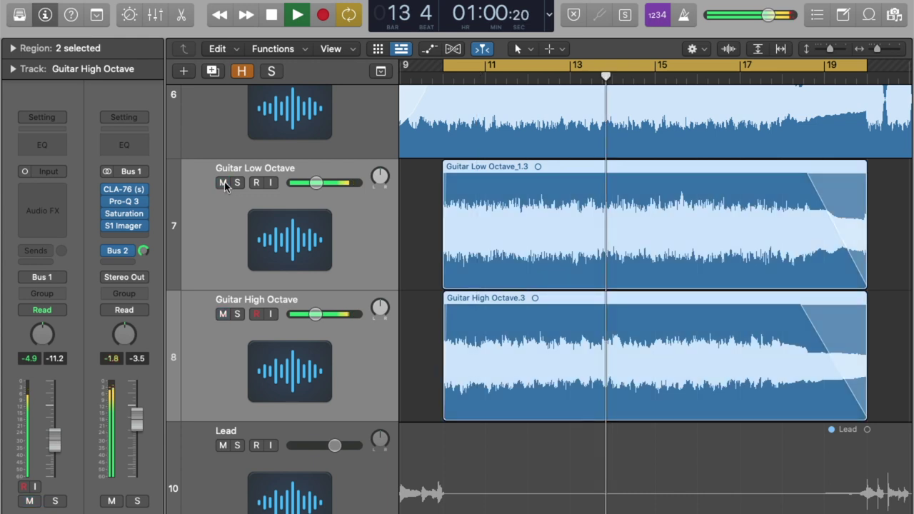
{"action": "left_click", "coordinate": [223, 183]}
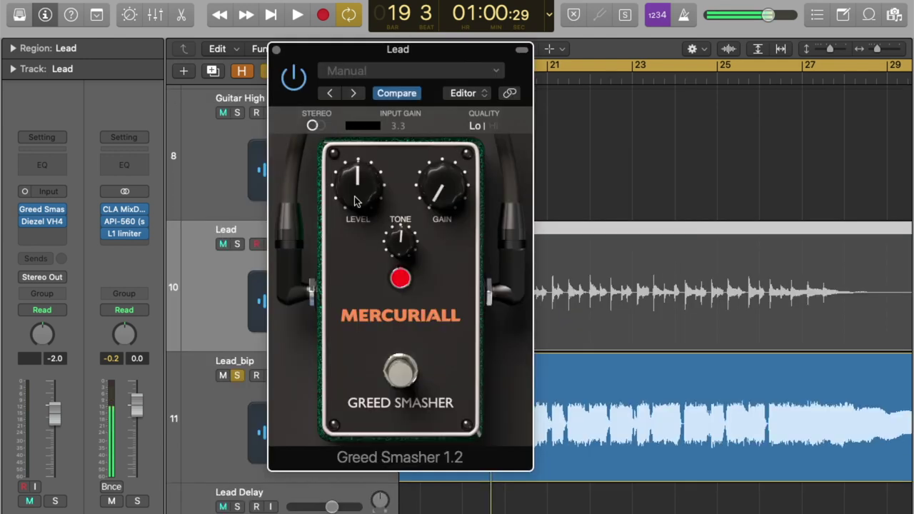
Step: Examine the Lead track's Greed Smasher pedal and Diezel VH4 amp, including the amp's FX rack, and hide the plug-ins when finished
{"action": "left_click_drag", "start_coordinate": [355, 202], "coordinate": [357, 192]}
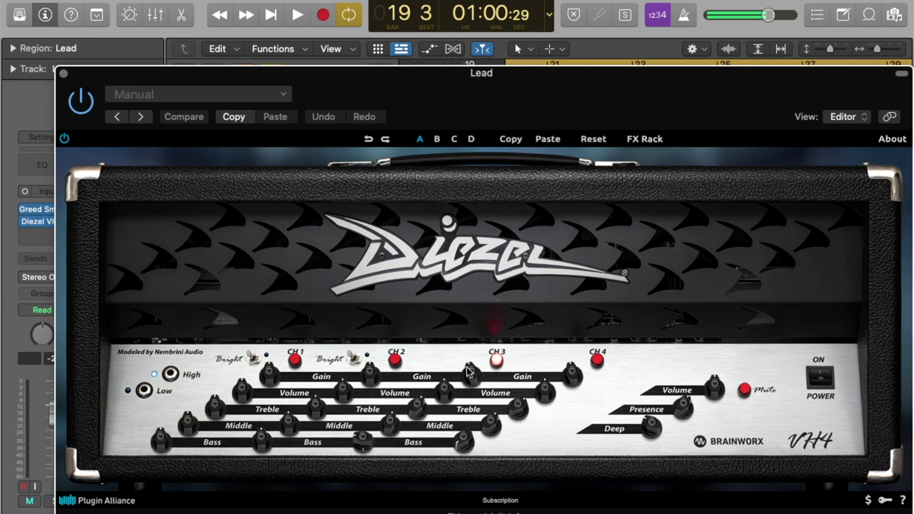
{"action": "left_click", "coordinate": [646, 141]}
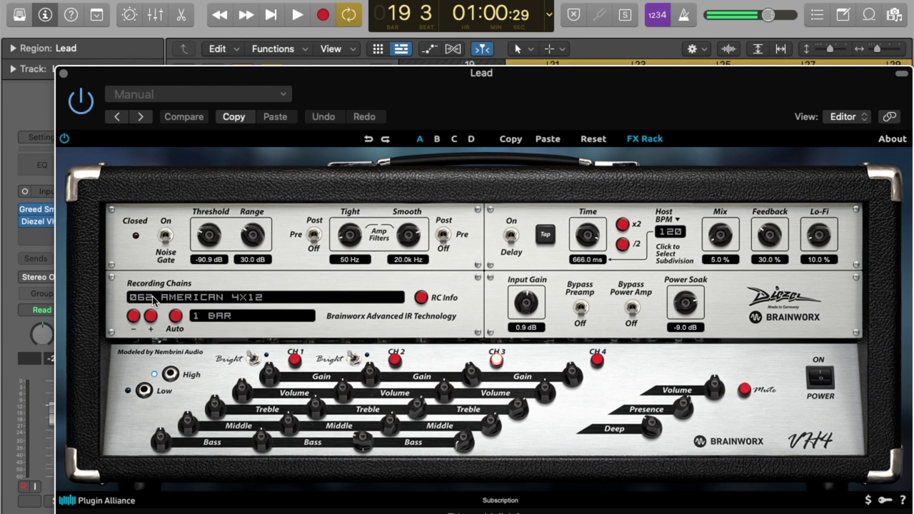
{"action": "key", "text": "v"}
Step: Select the Lead_bip track and examine the low-cut and high-cut bands in its Pro-Q 3 equalizer, closing it when finished
{"action": "left_click", "coordinate": [235, 413]}
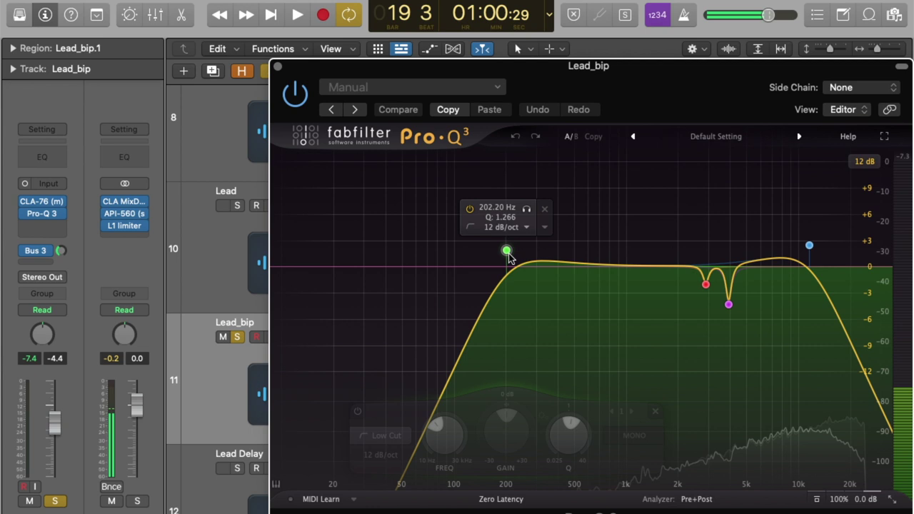
{"action": "left_click", "coordinate": [507, 251]}
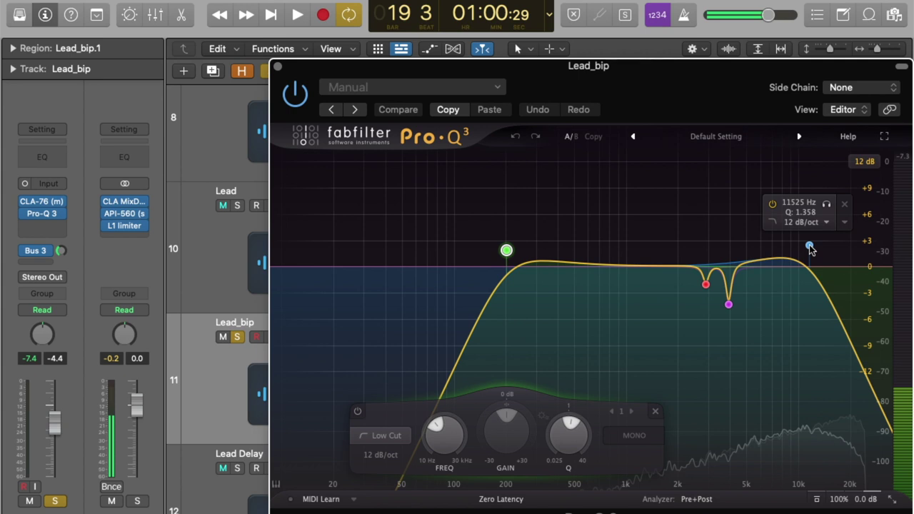
{"action": "key", "text": "super+w"}
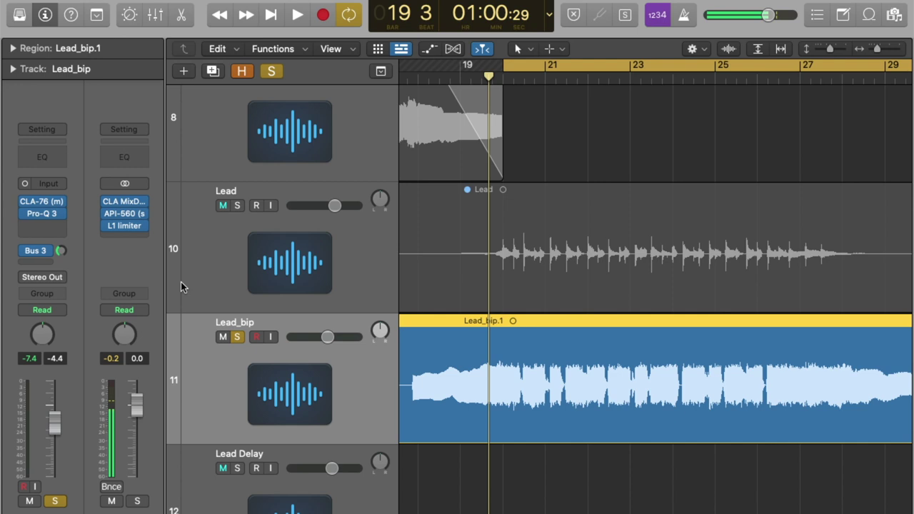
Step: Check the Lead_bip track's Bus 3 reverb send in the mixer, hide the mixer and play the soloed lead
{"action": "key", "text": "x"}
{"action": "left_click", "coordinate": [61, 251]}
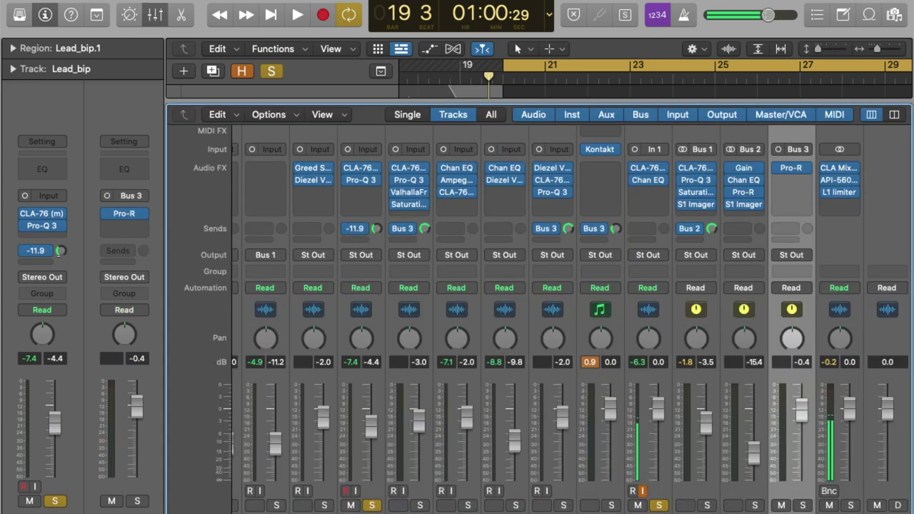
{"action": "key", "text": "x"}
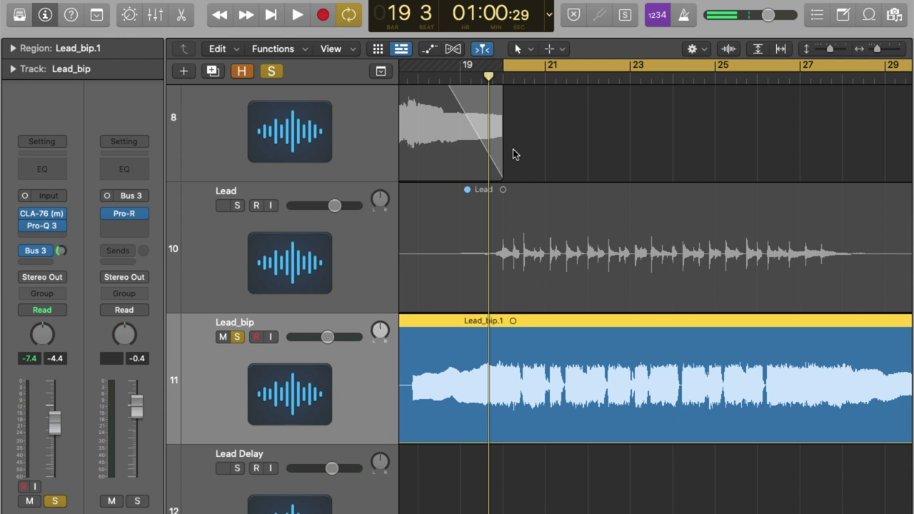
{"action": "key", "text": "space"}
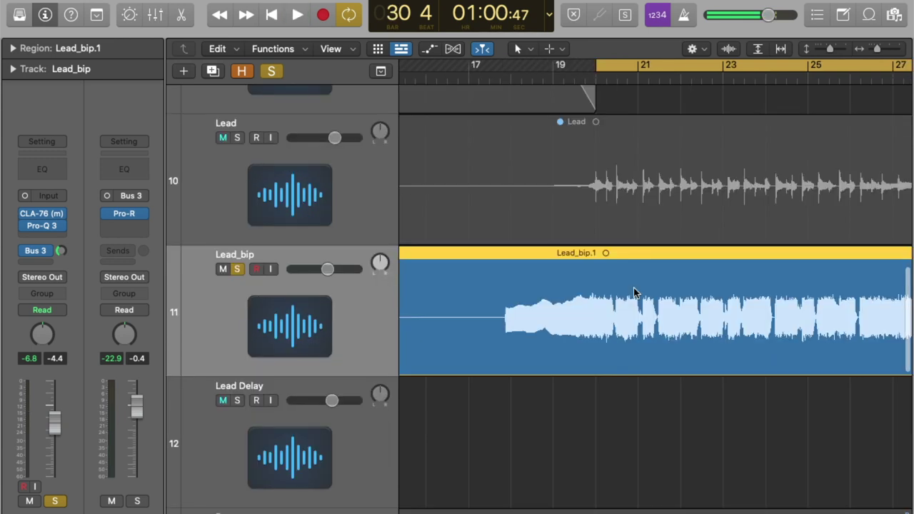
Step: Turn off solo mode and play the looped section to hear the Lead_bip track in the full mix
{"action": "scroll", "coordinate": [633, 288], "scroll_direction": "right", "scroll_amount": 3}
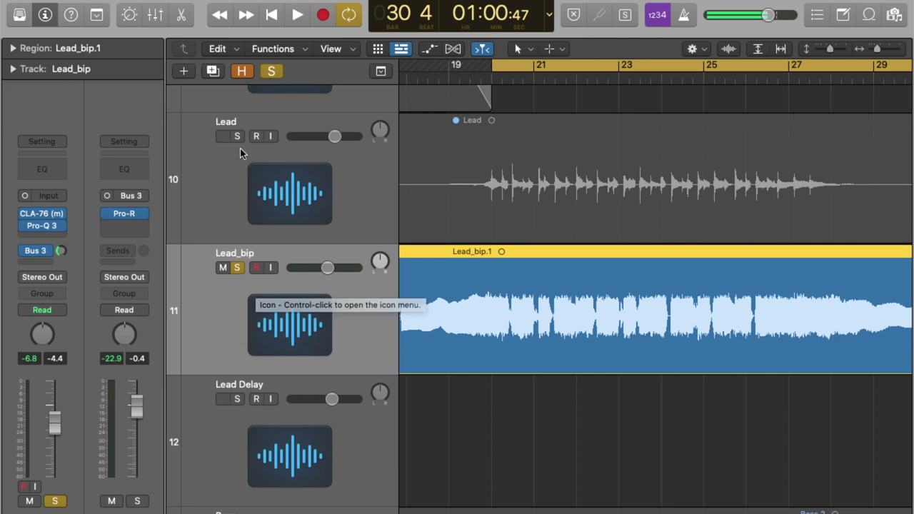
{"action": "left_click", "coordinate": [269, 83]}
{"action": "key", "text": "space"}
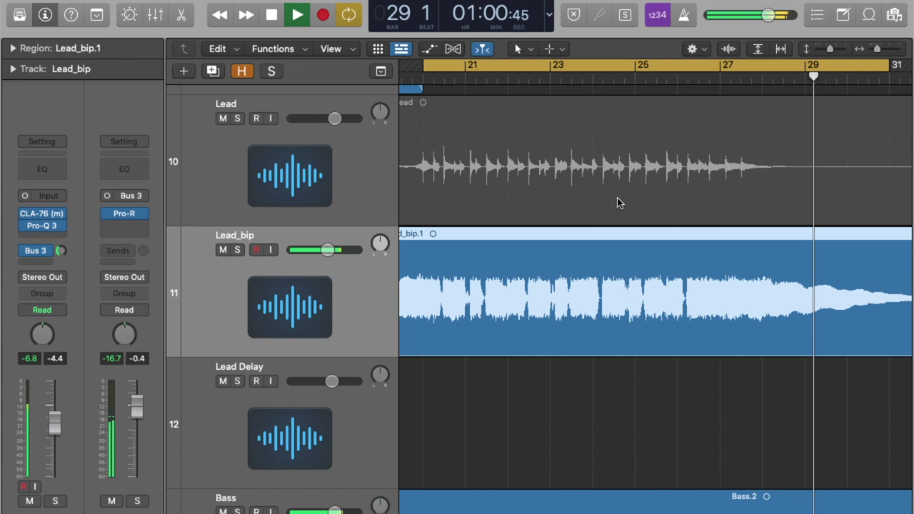
{"action": "key", "text": "space"}
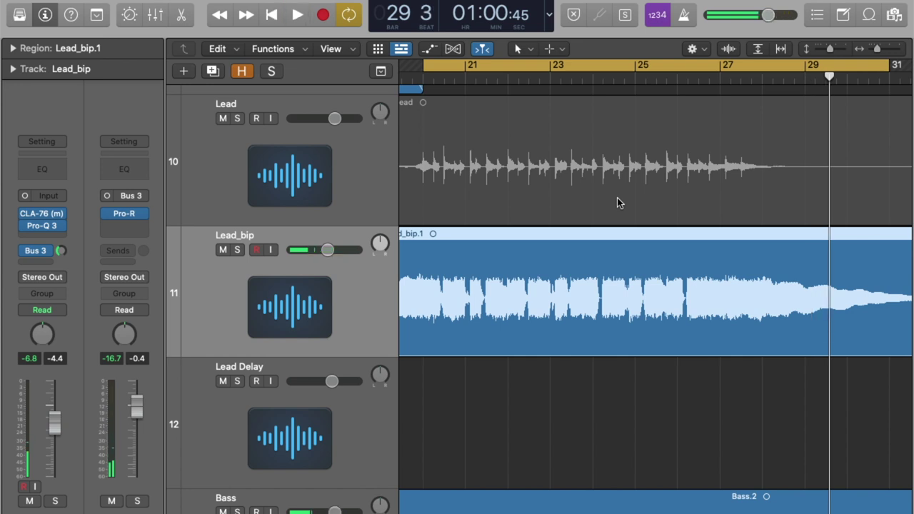
Step: Set the cycle range over the Lead_bip.3 region on the Lead Delay track, from just before bar 49 to bar 58
{"action": "scroll", "coordinate": [524, 231], "scroll_direction": "right", "scroll_amount": 15}
{"action": "scroll", "coordinate": [524, 232], "scroll_direction": "down", "scroll_amount": 3}
{"action": "scroll", "coordinate": [523, 236], "scroll_direction": "left", "scroll_amount": 2}
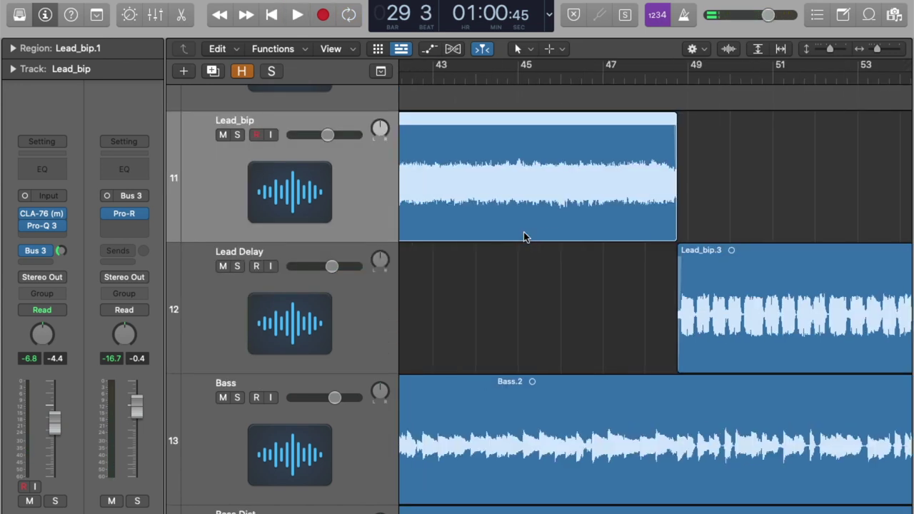
{"action": "scroll", "coordinate": [523, 237], "scroll_direction": "up", "scroll_amount": 2}
{"action": "scroll", "coordinate": [523, 237], "scroll_direction": "right", "scroll_amount": 6}
{"action": "scroll", "coordinate": [523, 237], "scroll_direction": "down", "scroll_amount": 2}
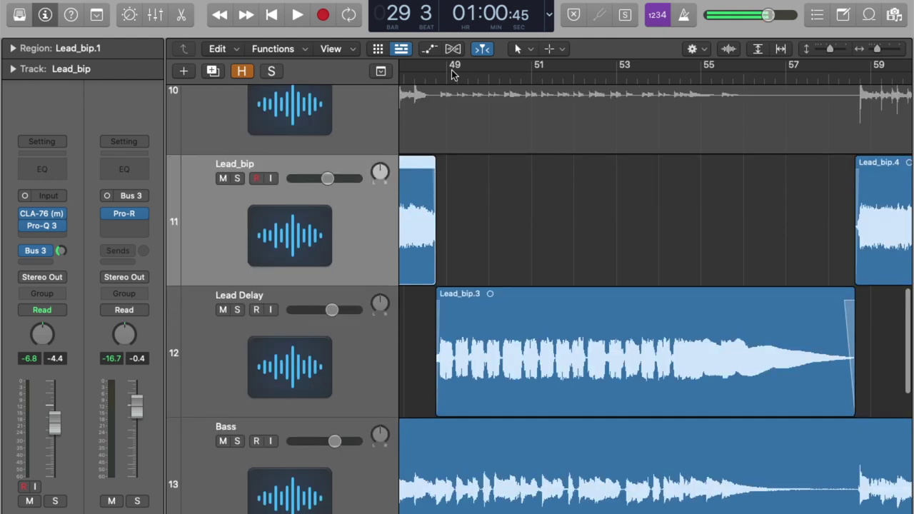
{"action": "left_click_drag", "start_coordinate": [440, 68], "coordinate": [854, 66]}
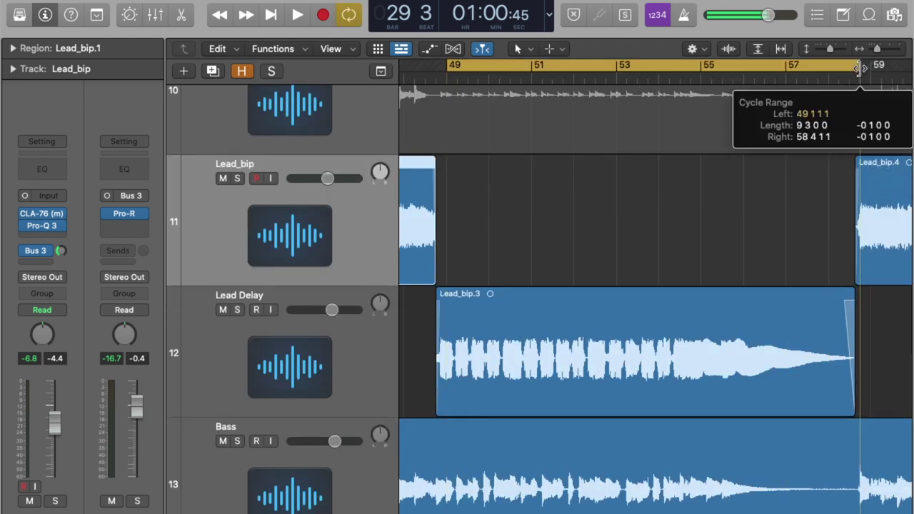
{"action": "left_click_drag", "start_coordinate": [447, 67], "coordinate": [436, 66]}
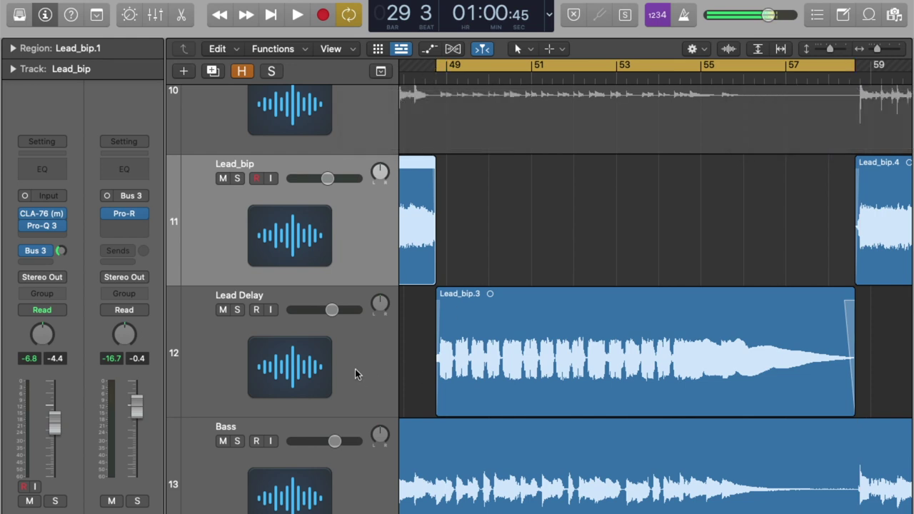
Step: Examine the Lead Delay track's ValhallaFreqEcho and Saturation Knob plug-ins, and hide the plug-in window when finished
{"action": "left_click", "coordinate": [350, 366]}
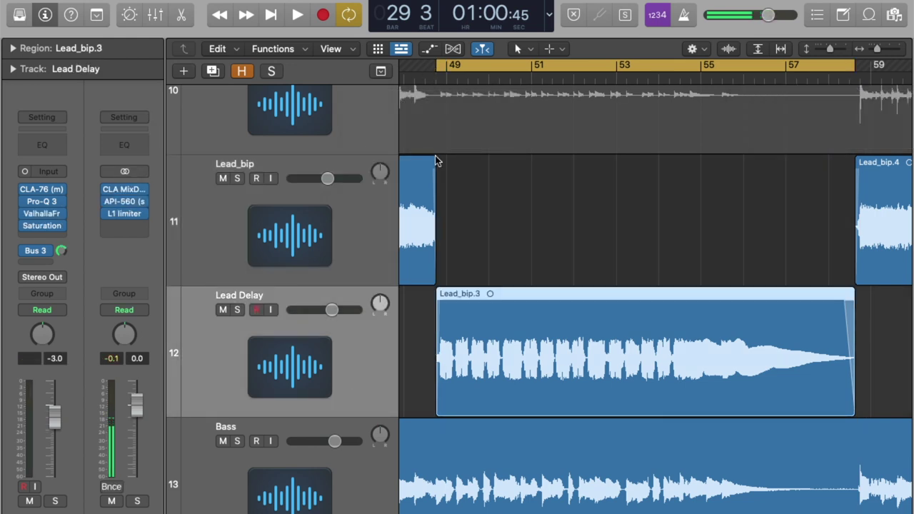
{"action": "left_click", "coordinate": [45, 213]}
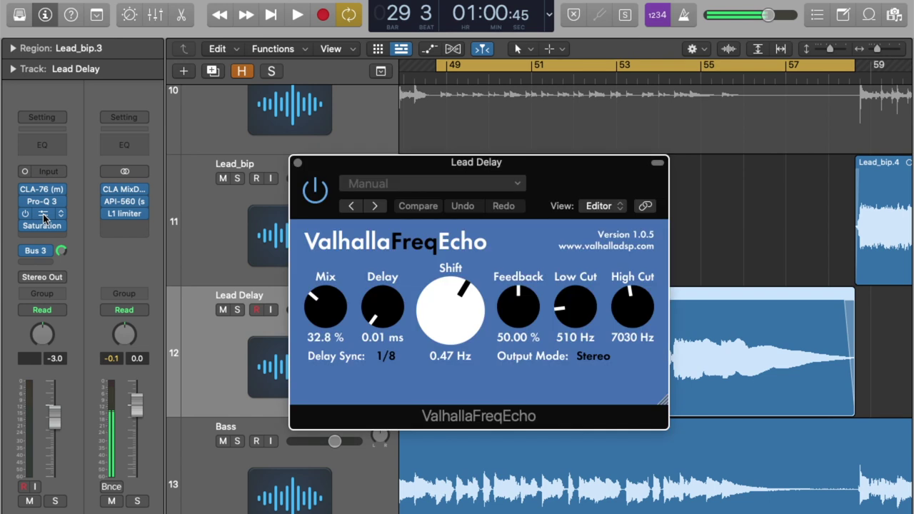
{"action": "left_click", "coordinate": [298, 164]}
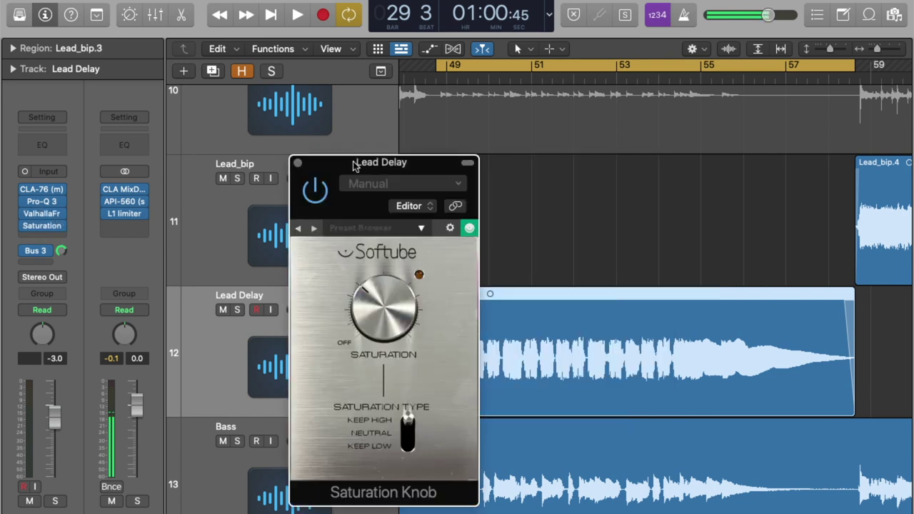
{"action": "left_click_drag", "start_coordinate": [354, 159], "coordinate": [386, 105]}
{"action": "left_click_drag", "start_coordinate": [409, 266], "coordinate": [403, 257]}
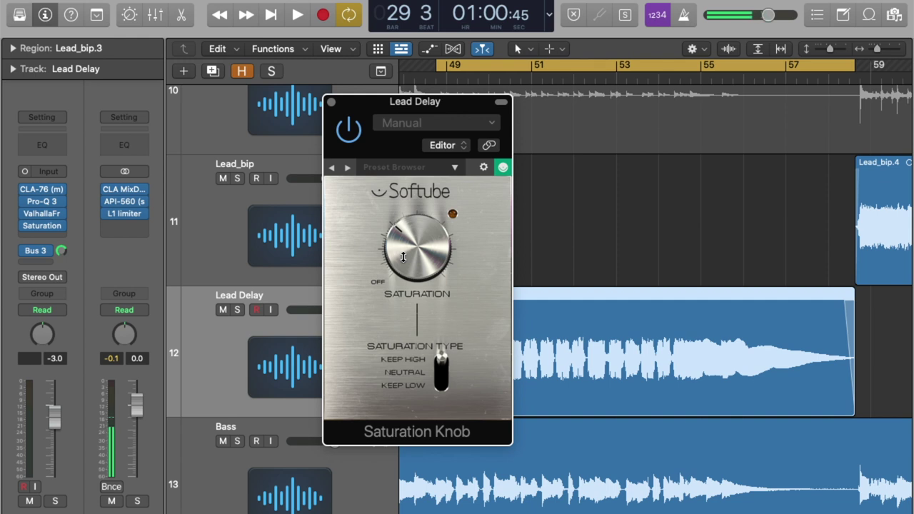
{"action": "key", "text": "v"}
Step: Solo the Lead Delay track's Lead_bip.3 region and play it through the cycle range
{"action": "key", "text": "ctrl+s"}
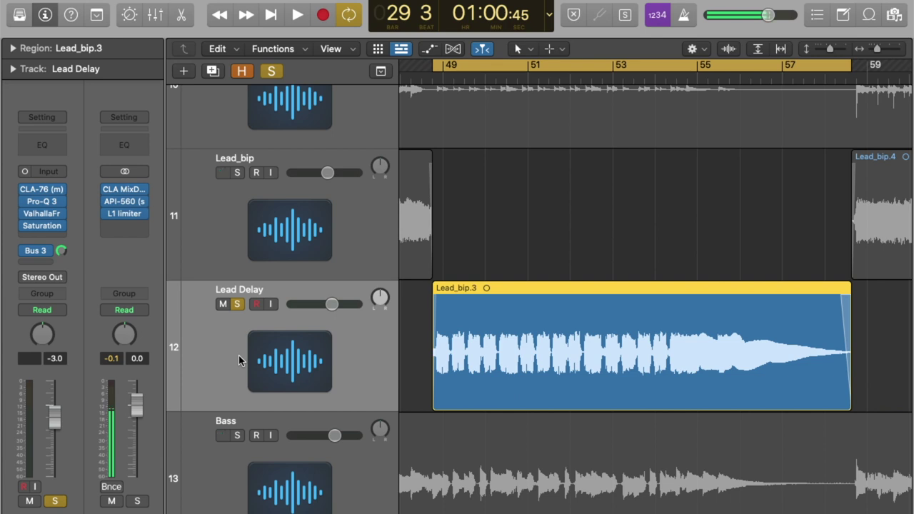
{"action": "key", "text": "space"}
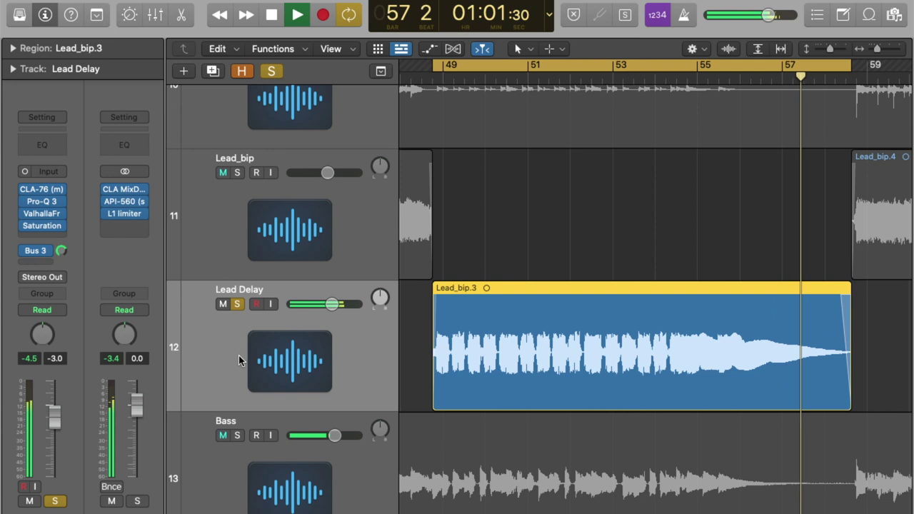
{"action": "key", "text": "space"}
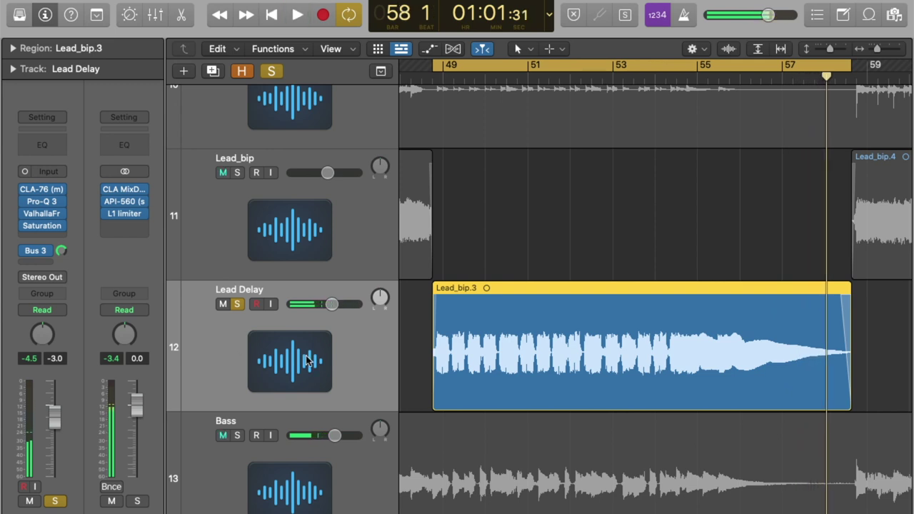
Step: Deselect the Lead_bip.3 region, turn off solo mode and play the delayed lead with the full mix
{"action": "left_click", "coordinate": [529, 225]}
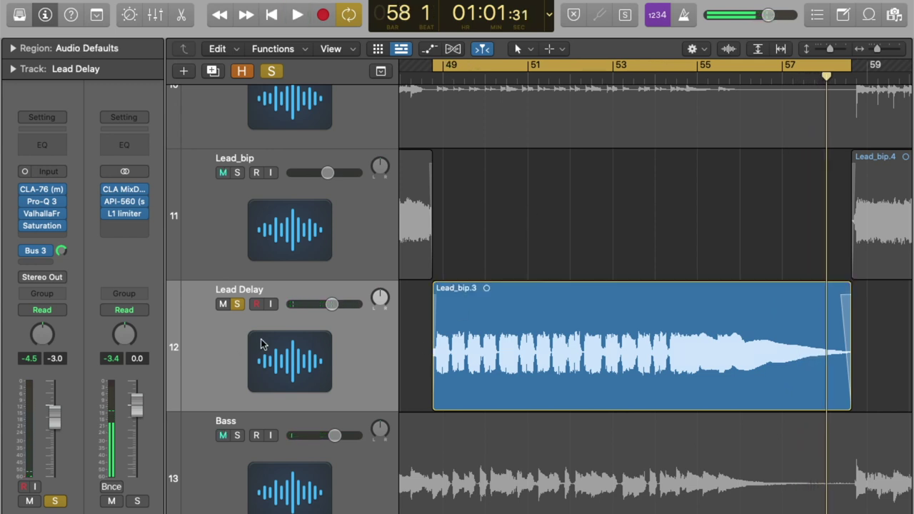
{"action": "left_click", "coordinate": [270, 71]}
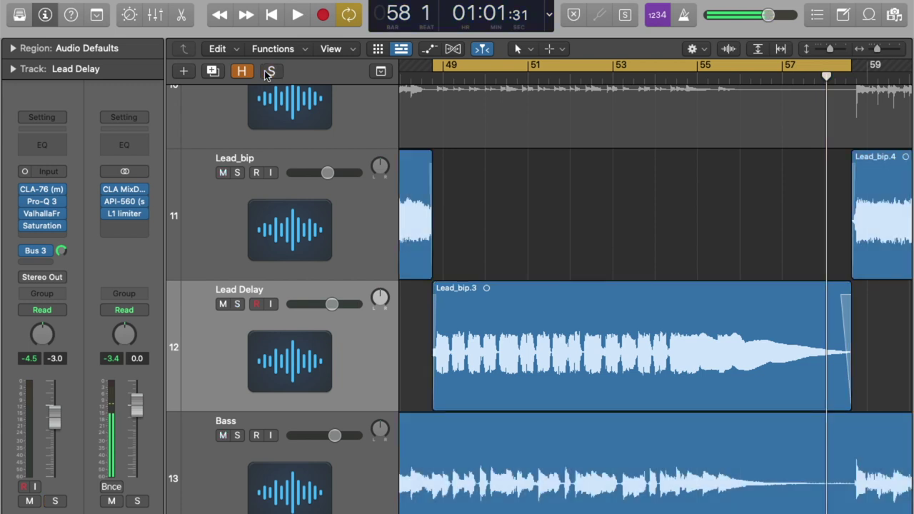
{"action": "key", "text": "space"}
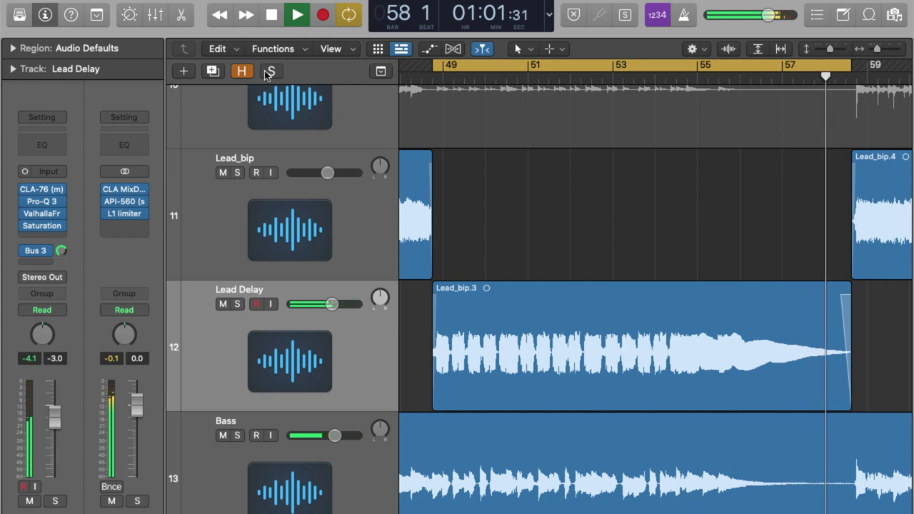
{"action": "key", "text": "space"}
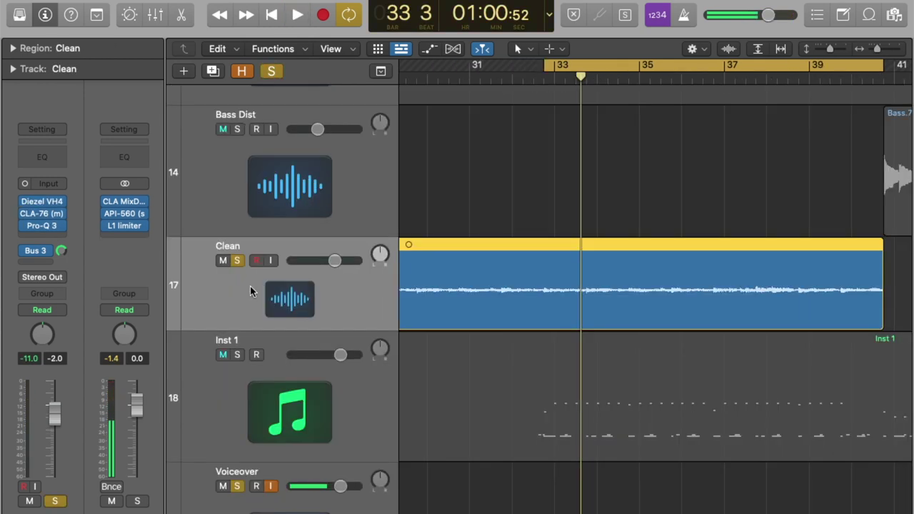
Step: Examine the Clean track's Diezel VH4 amp settings, moving its window up to show the whole amp
{"action": "scroll", "coordinate": [517, 288], "scroll_direction": "up", "scroll_amount": 4}
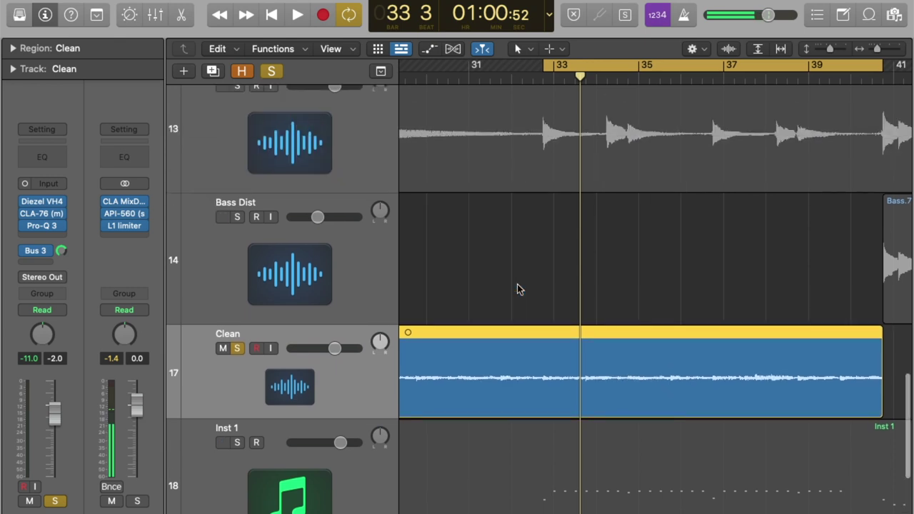
{"action": "scroll", "coordinate": [517, 289], "scroll_direction": "down", "scroll_amount": 3}
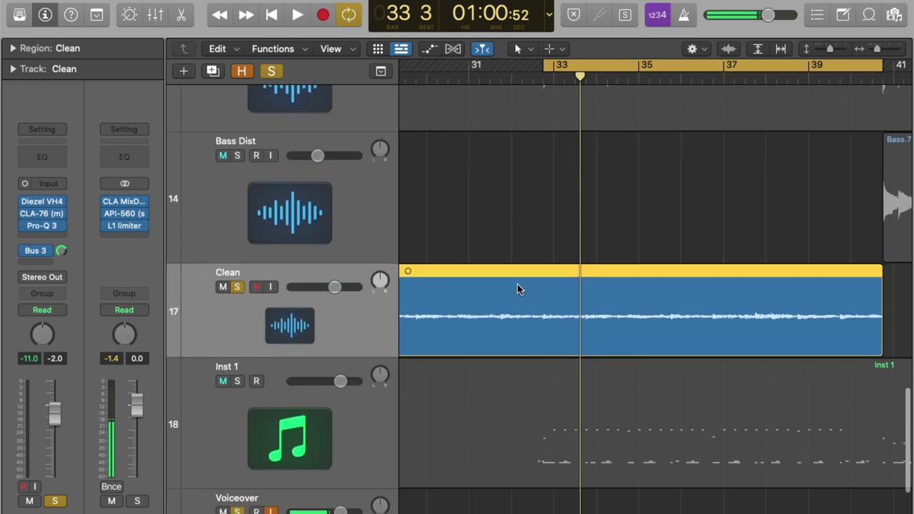
{"action": "left_click", "coordinate": [42, 202]}
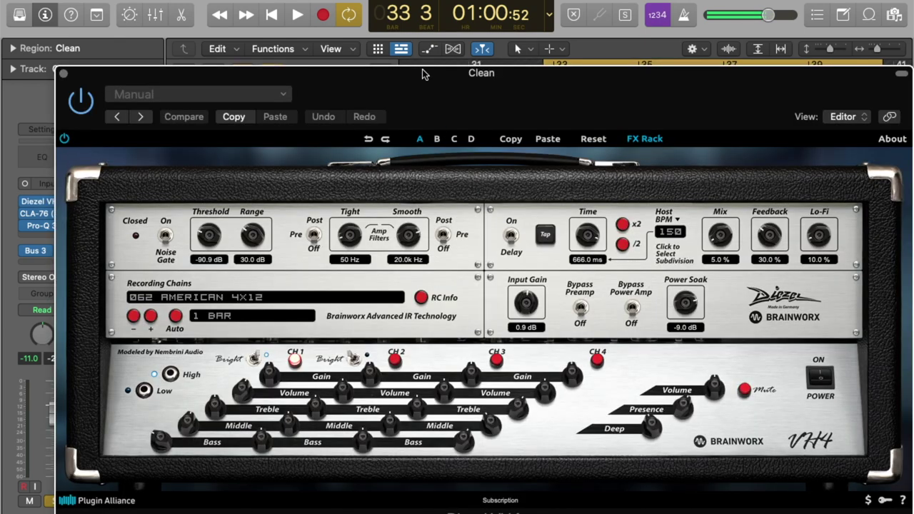
{"action": "left_click_drag", "start_coordinate": [426, 73], "coordinate": [424, 24]}
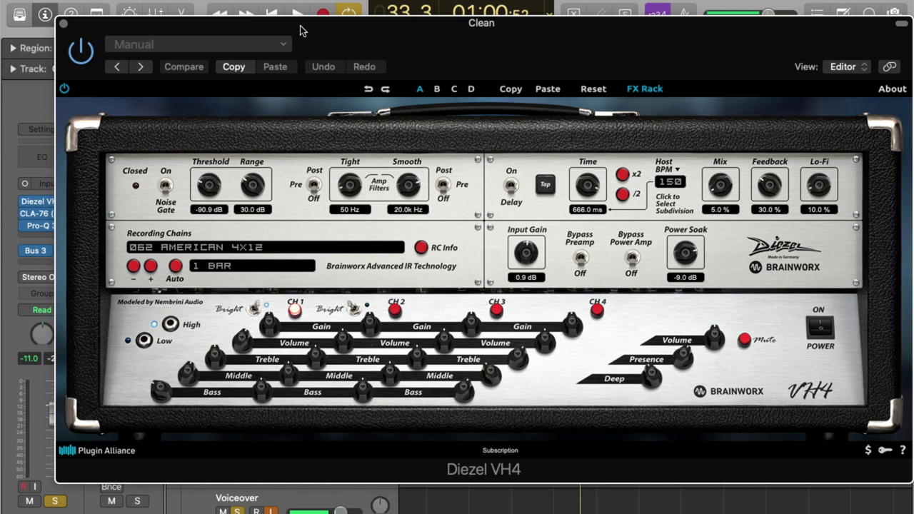
{"action": "left_click_drag", "start_coordinate": [300, 30], "coordinate": [300, 0]}
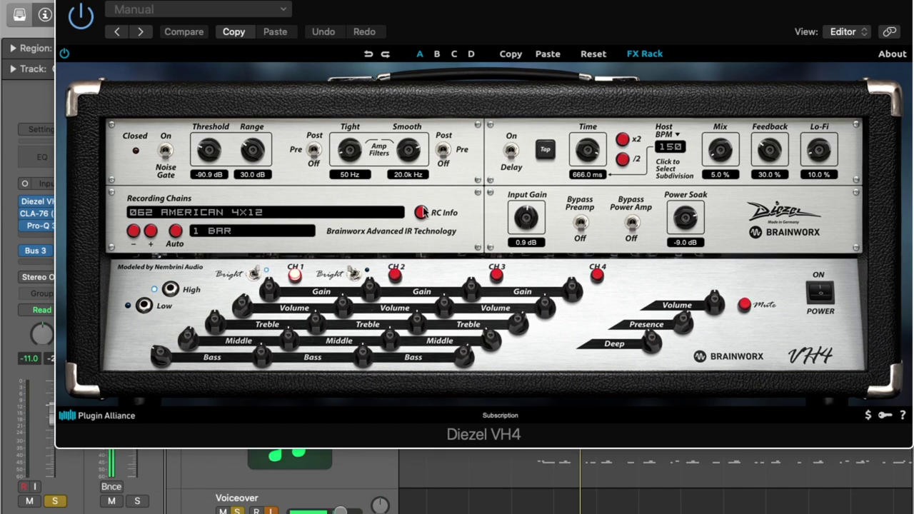
{"action": "left_click", "coordinate": [423, 213]}
Step: Nudge the low-cut band slightly lower in the Clean track's Pro-Q 3, check the 3175.4 Hz boost and close the equalizer
{"action": "left_click", "coordinate": [40, 218]}
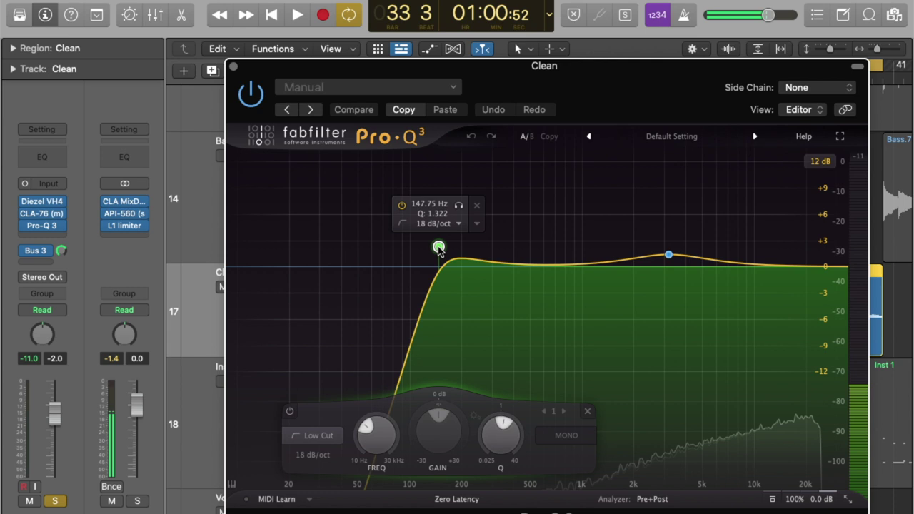
{"action": "left_click_drag", "start_coordinate": [439, 248], "coordinate": [436, 245]}
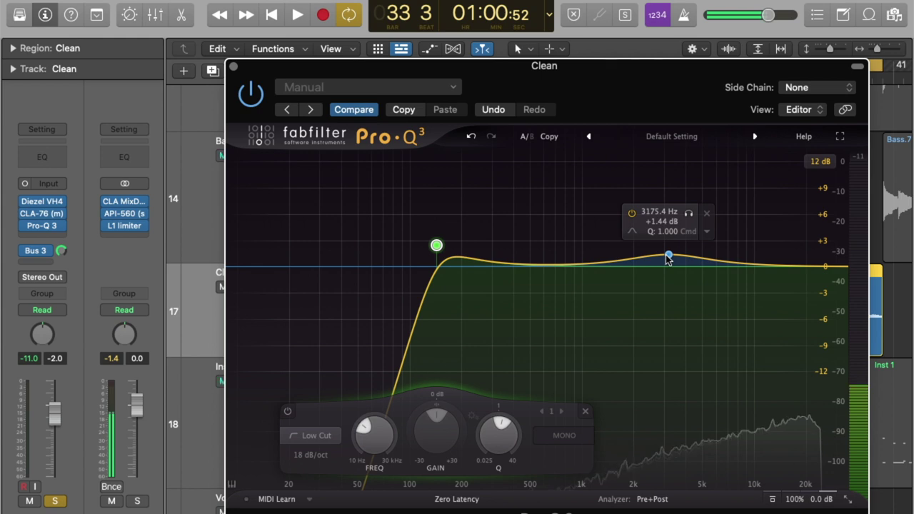
{"action": "left_click", "coordinate": [234, 65]}
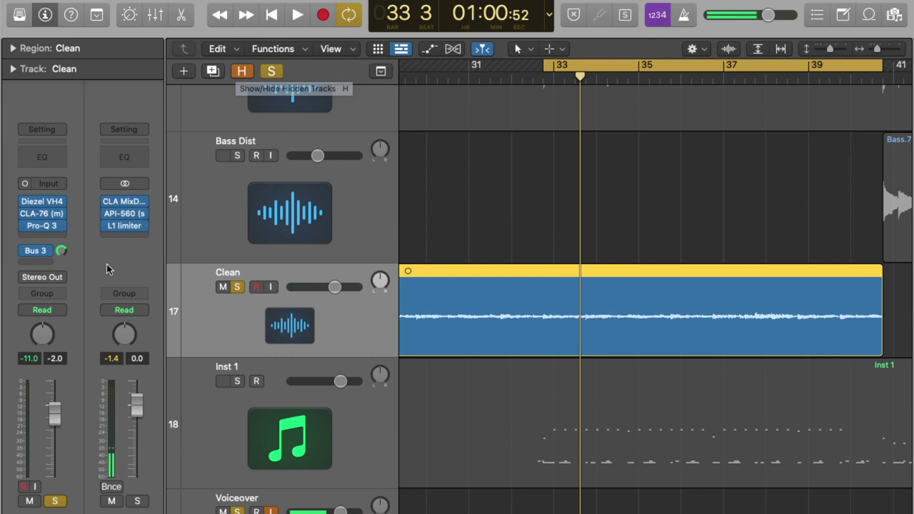
Step: Check the Clean track's Bus 3 reverb send and play the soloed clean guitar
{"action": "left_click", "coordinate": [63, 255]}
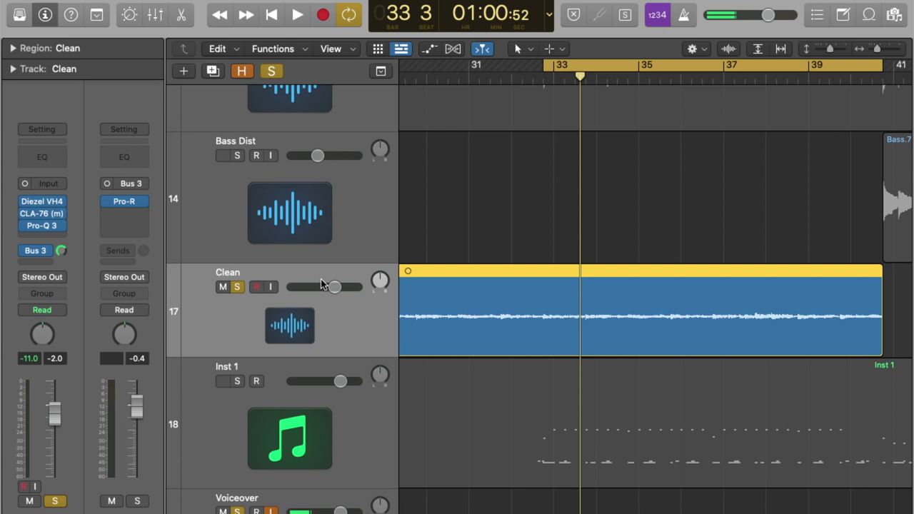
{"action": "key", "text": "space"}
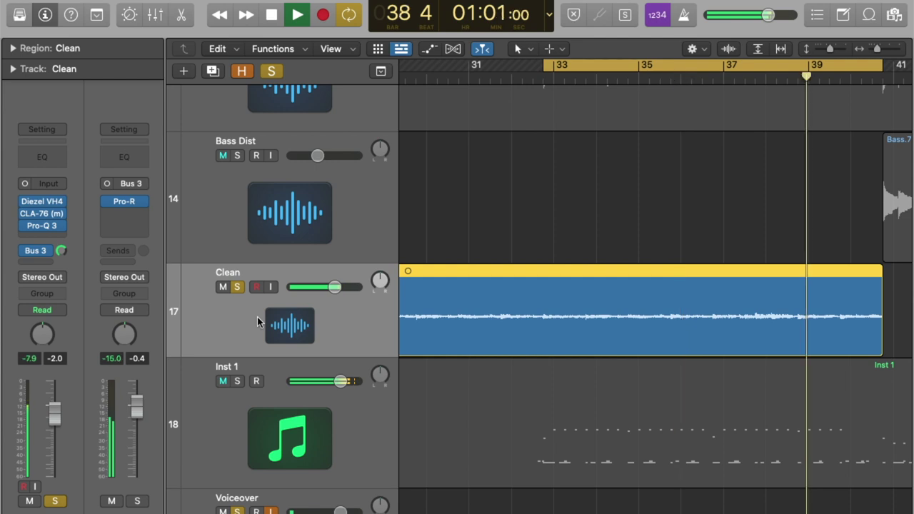
{"action": "key", "text": "space"}
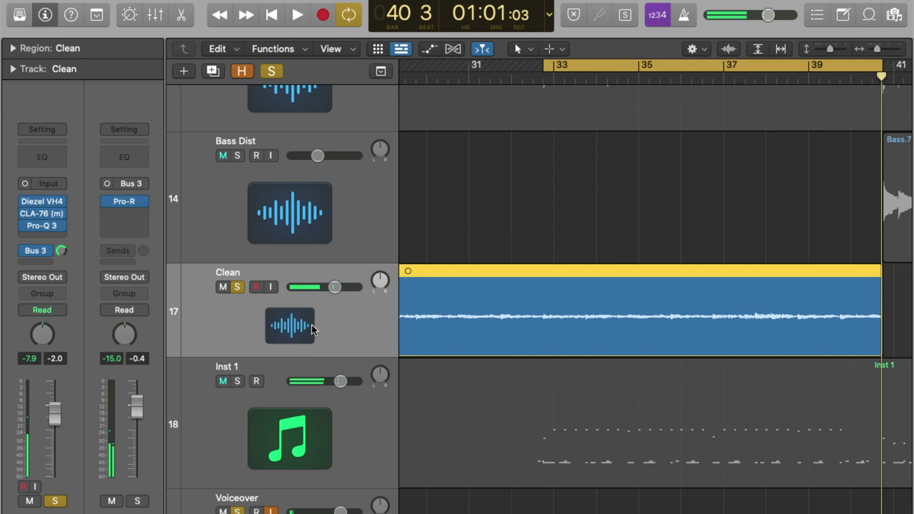
Step: Turn off solo on the Clean track and play the section to hear it in the full mix
{"action": "key", "text": "s"}
{"action": "key", "text": "space"}
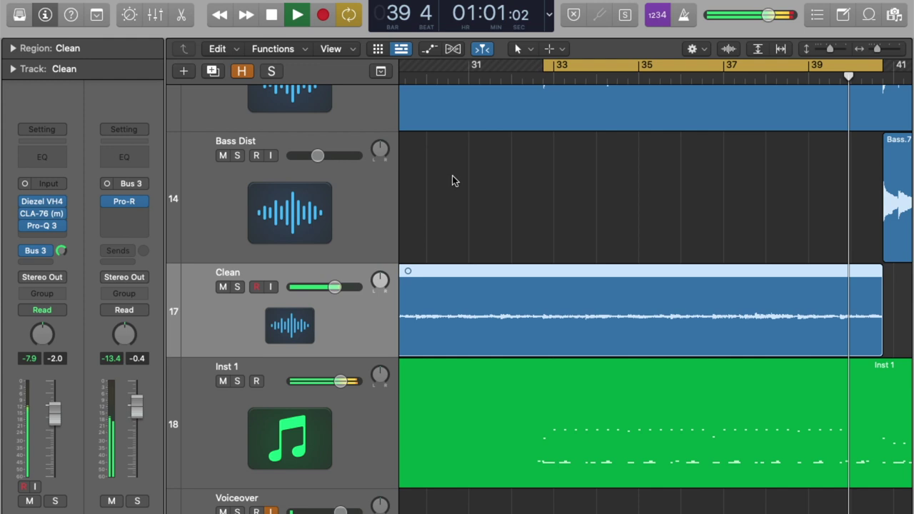
{"action": "scroll", "coordinate": [375, 311], "scroll_direction": "up", "scroll_amount": 10}
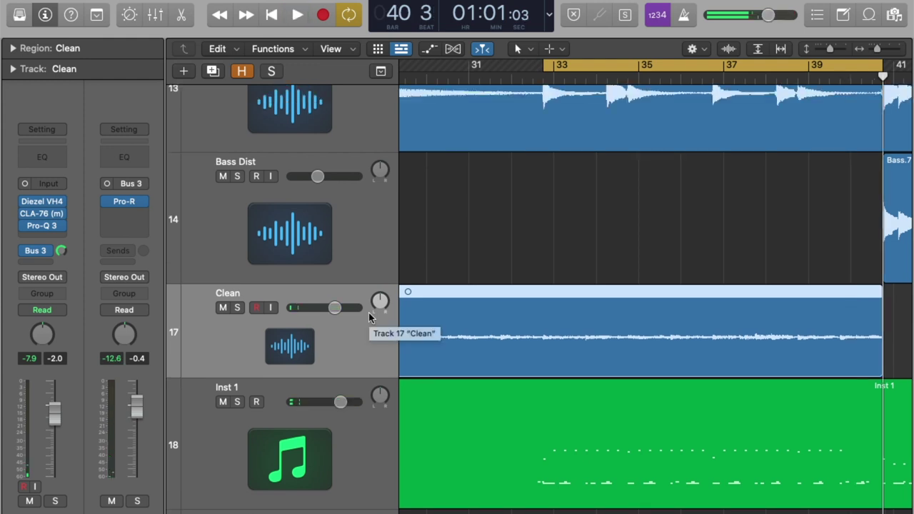
{"action": "key", "text": "space"}
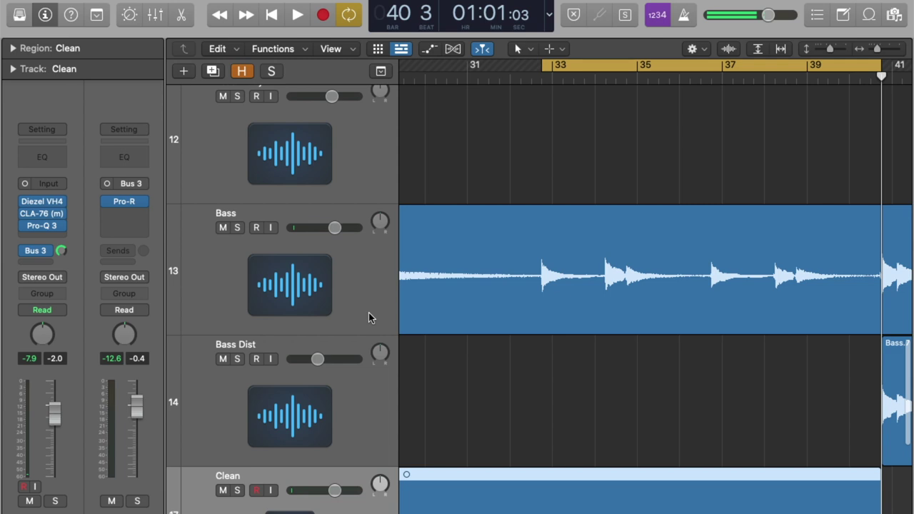
Step: Examine the Ampeg SVT3Pro amp settings on the Bass track, moving its window up to show it fully, and close it
{"action": "left_click", "coordinate": [368, 313]}
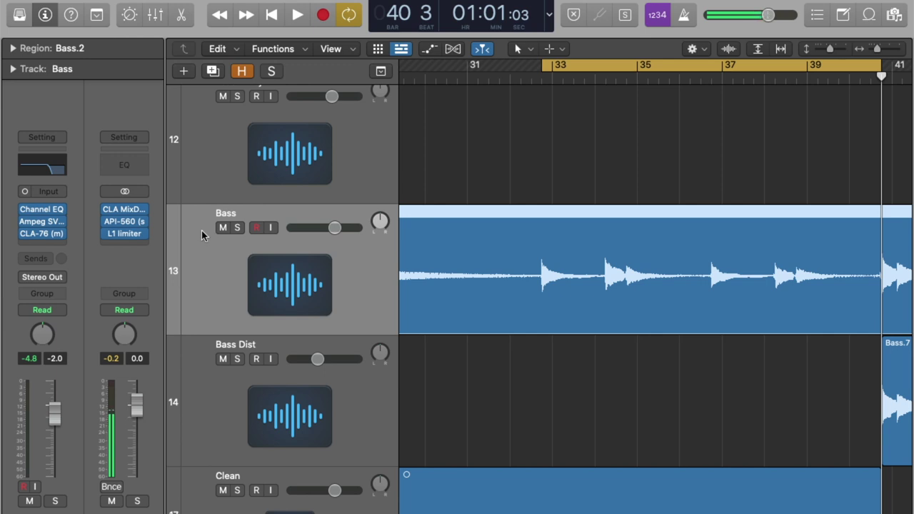
{"action": "mouse_move", "coordinate": [44, 220]}
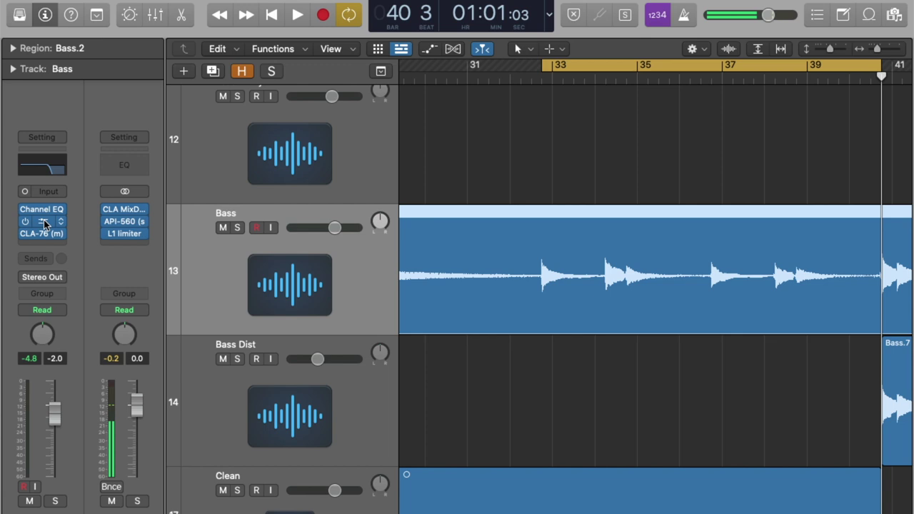
{"action": "left_click", "coordinate": [43, 221]}
{"action": "left_click_drag", "start_coordinate": [500, 173], "coordinate": [440, 106]}
{"action": "mouse_move", "coordinate": [382, 269]}
{"action": "left_mouse_down"}
{"action": "mouse_move", "coordinate": [374, 250]}
{"action": "mouse_move", "coordinate": [371, 266]}
{"action": "left_mouse_up"}
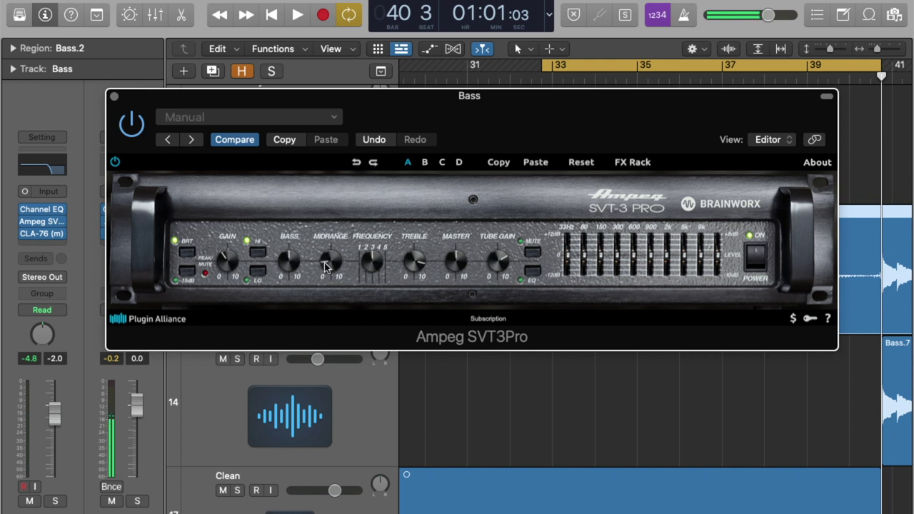
{"action": "left_click", "coordinate": [114, 96]}
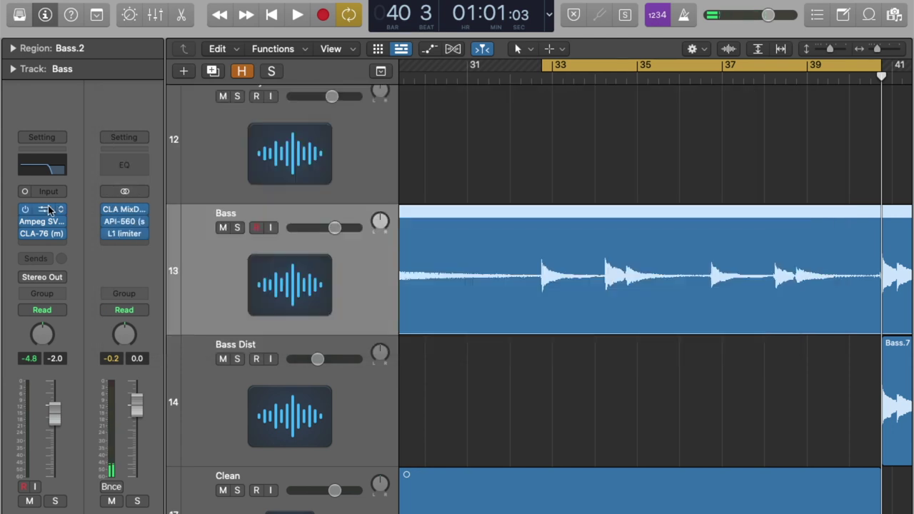
Step: Check the high-cut curve in the Bass track's Channel EQ and look at its CLA-76 compressor, closing both windows
{"action": "left_click", "coordinate": [43, 166]}
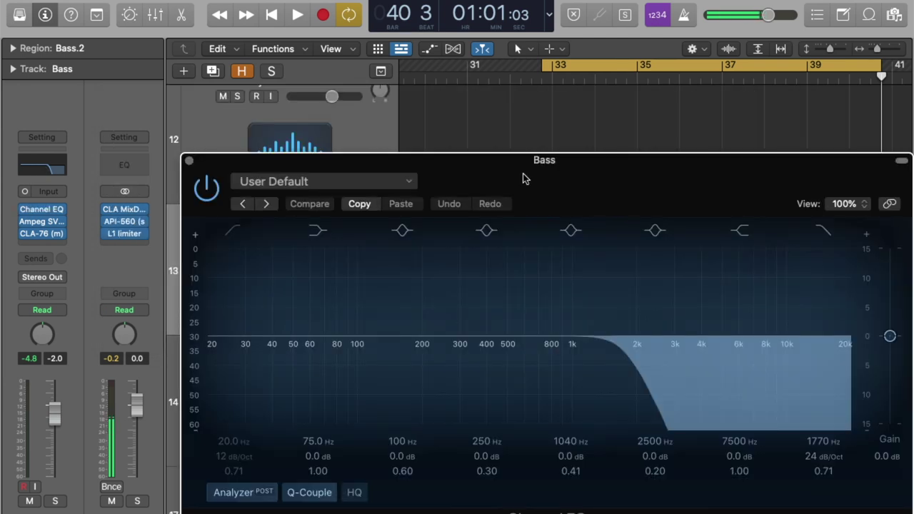
{"action": "left_click_drag", "start_coordinate": [522, 178], "coordinate": [471, 106]}
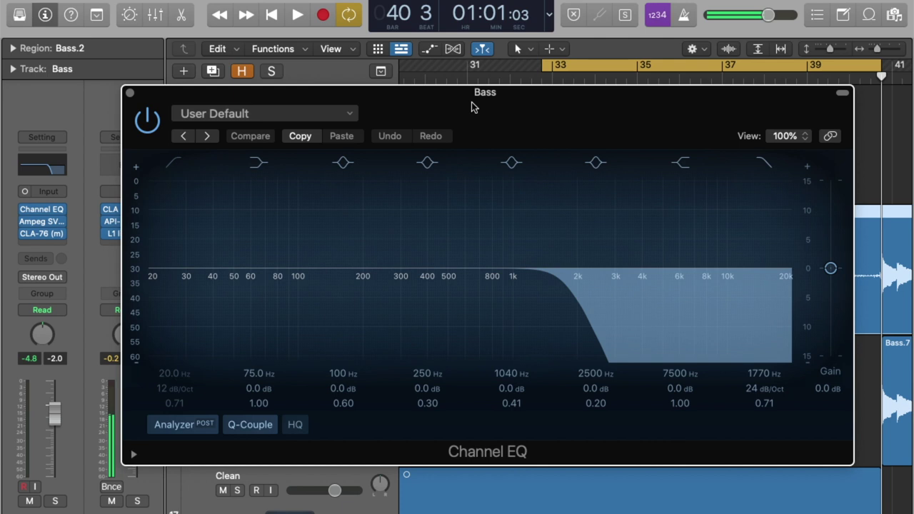
{"action": "left_click", "coordinate": [129, 92]}
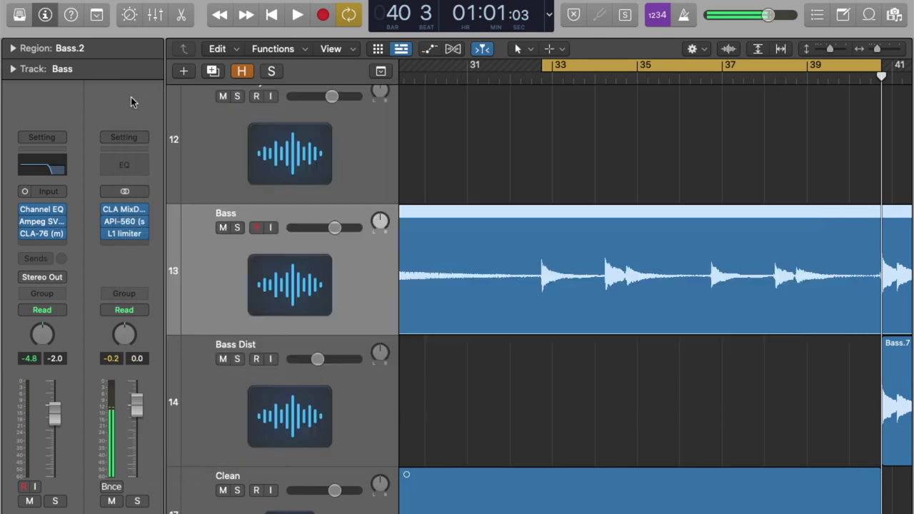
{"action": "left_click", "coordinate": [42, 235]}
{"action": "key", "text": "super+w"}
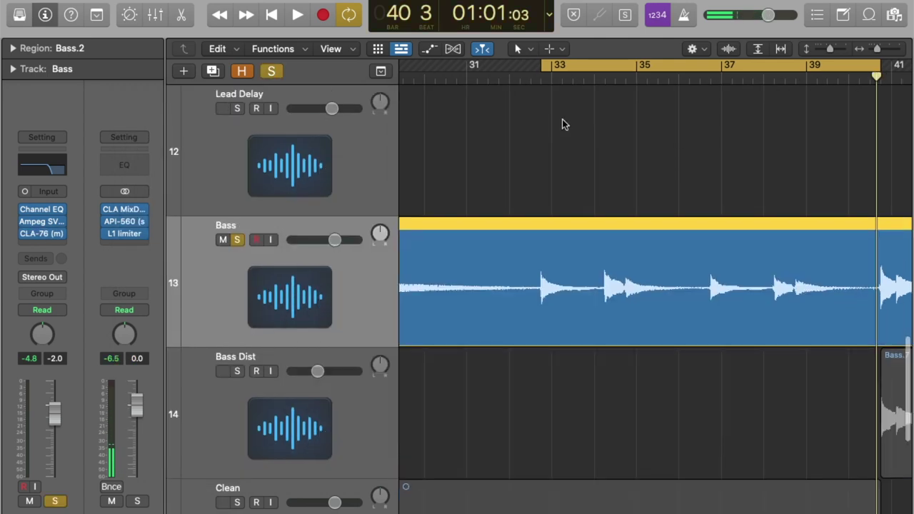
Step: Solo the Bass track and play the cycled section to hear it alone
{"action": "key", "text": "s"}
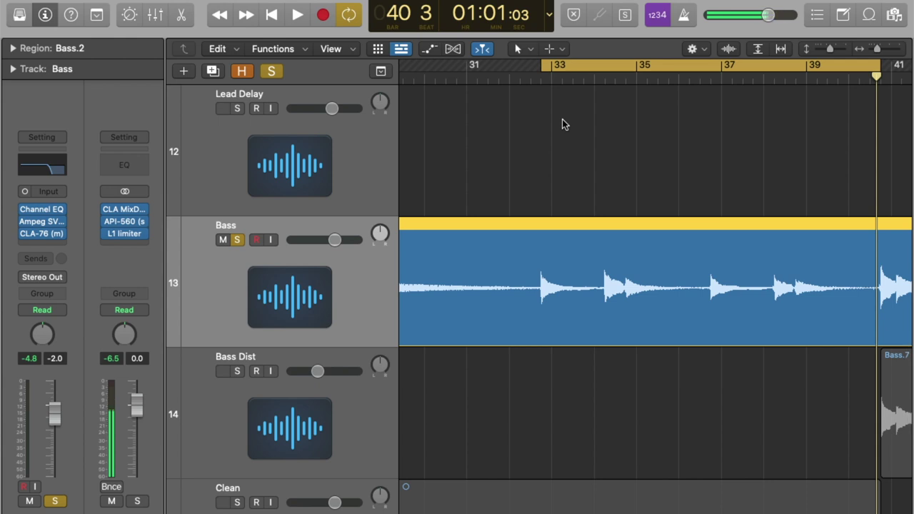
{"action": "key", "text": "space"}
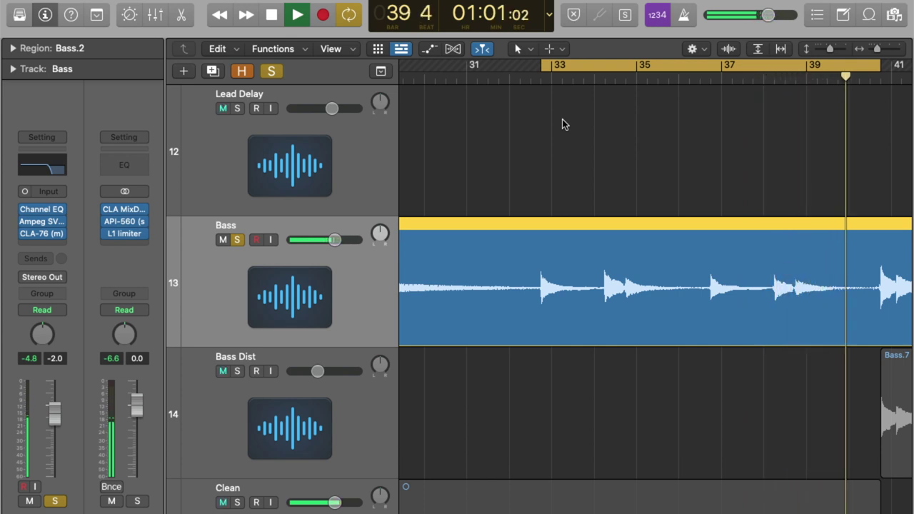
{"action": "key", "text": "space"}
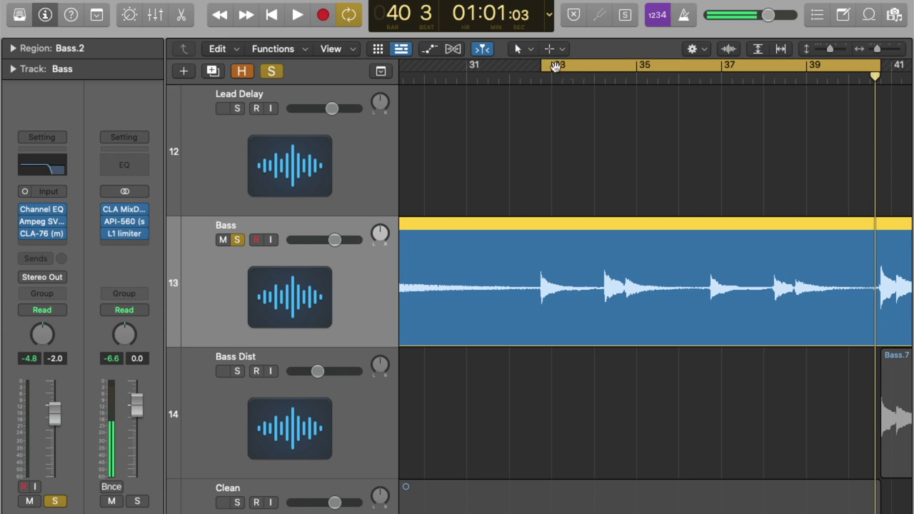
Step: Set the cycle range to the earlier section from bar 20 to just past bar 27, with the bass tracks in view
{"action": "scroll", "coordinate": [556, 70], "scroll_direction": "left", "scroll_amount": 10}
{"action": "scroll", "coordinate": [512, 175], "scroll_direction": "down", "scroll_amount": 2}
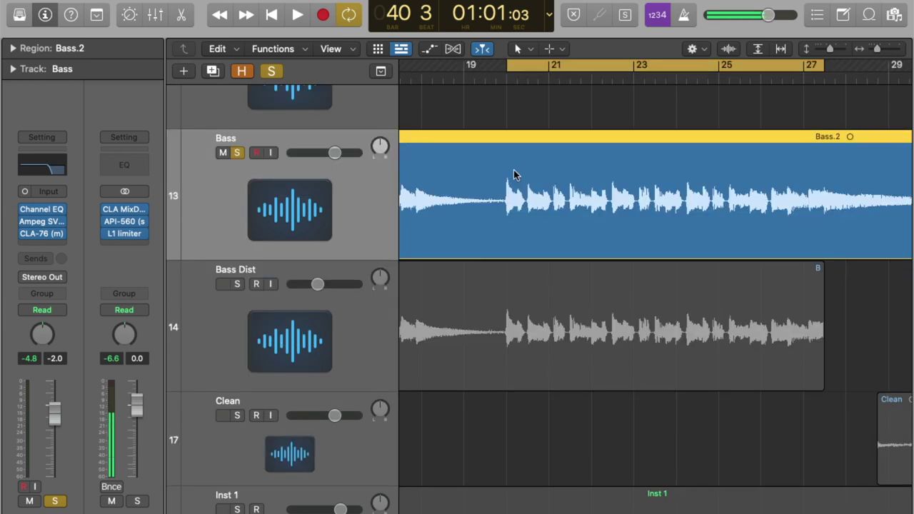
{"action": "scroll", "coordinate": [547, 140], "scroll_direction": "up", "scroll_amount": 6}
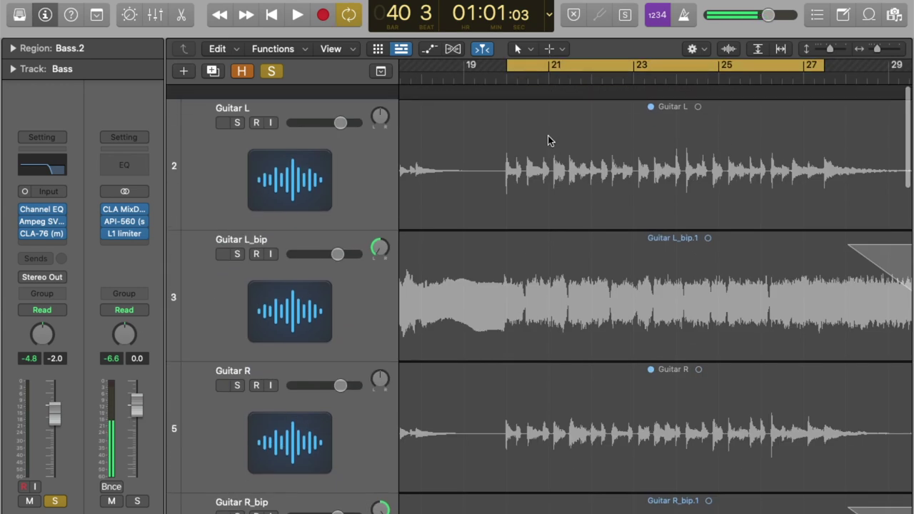
{"action": "scroll", "coordinate": [547, 140], "scroll_direction": "down", "scroll_amount": 12}
{"action": "scroll", "coordinate": [549, 139], "scroll_direction": "up", "scroll_amount": 3}
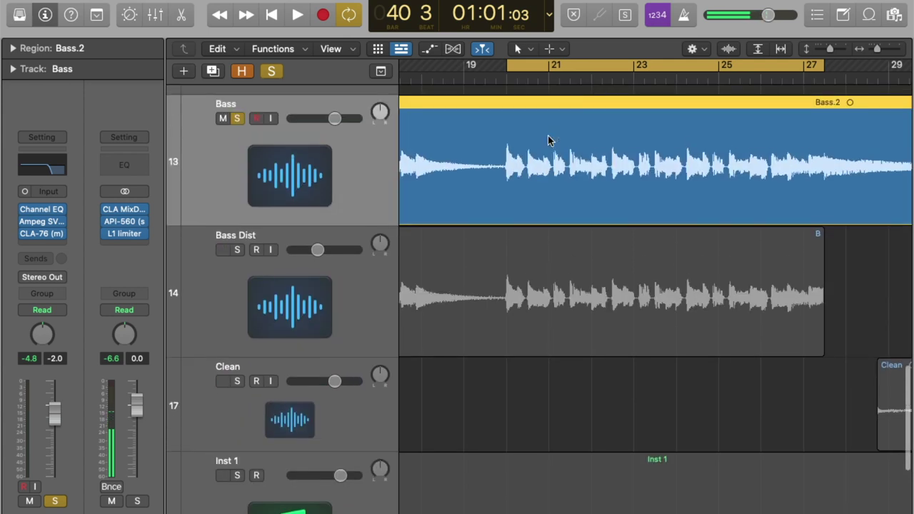
Step: Select the Bass Dist track and solo it in place of the Bass track
{"action": "left_click", "coordinate": [249, 371]}
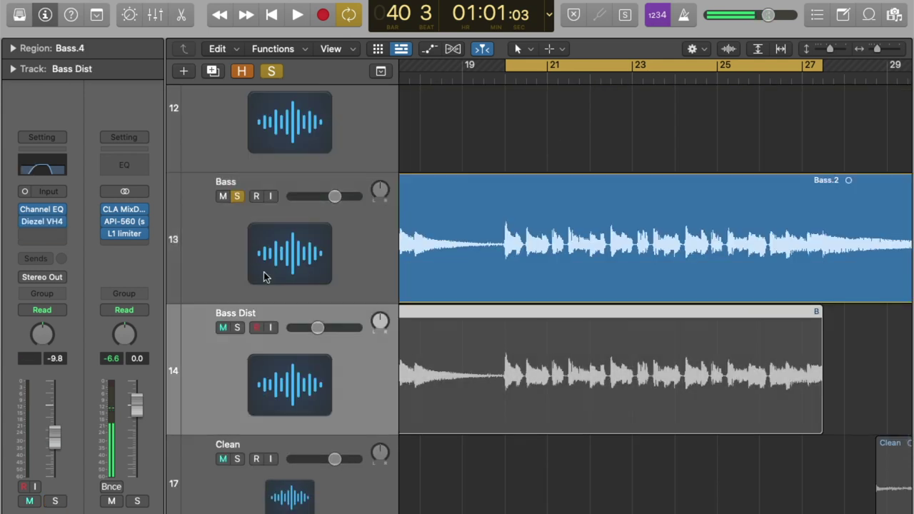
{"action": "scroll", "coordinate": [259, 270], "scroll_direction": "down", "scroll_amount": 3}
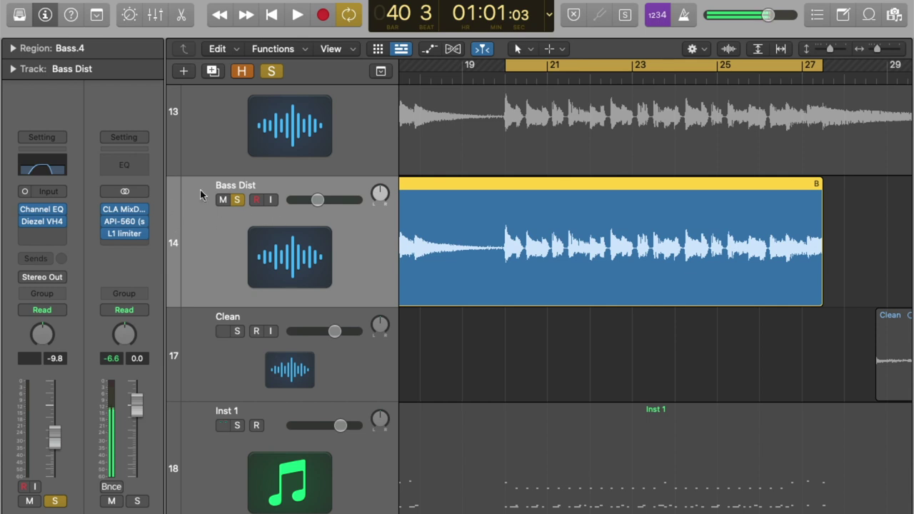
{"action": "scroll", "coordinate": [597, 172], "scroll_direction": "up", "scroll_amount": 3}
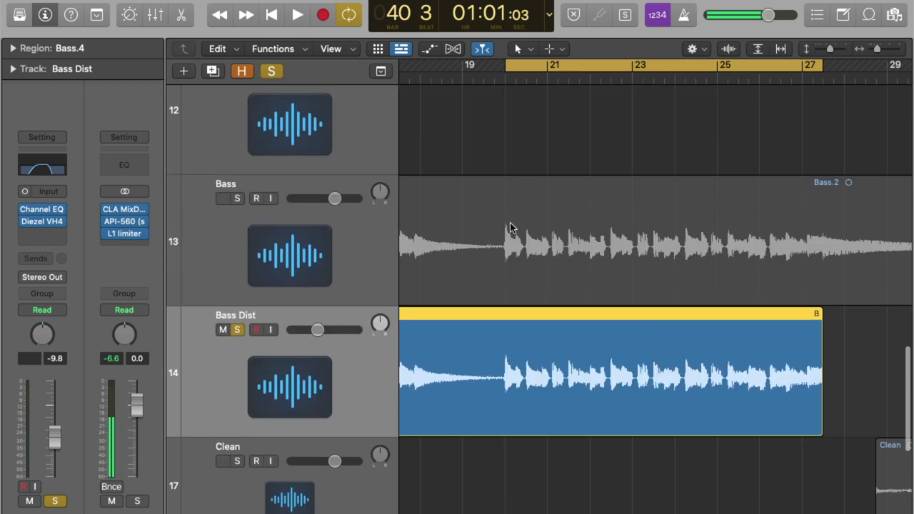
{"action": "left_click", "coordinate": [507, 226]}
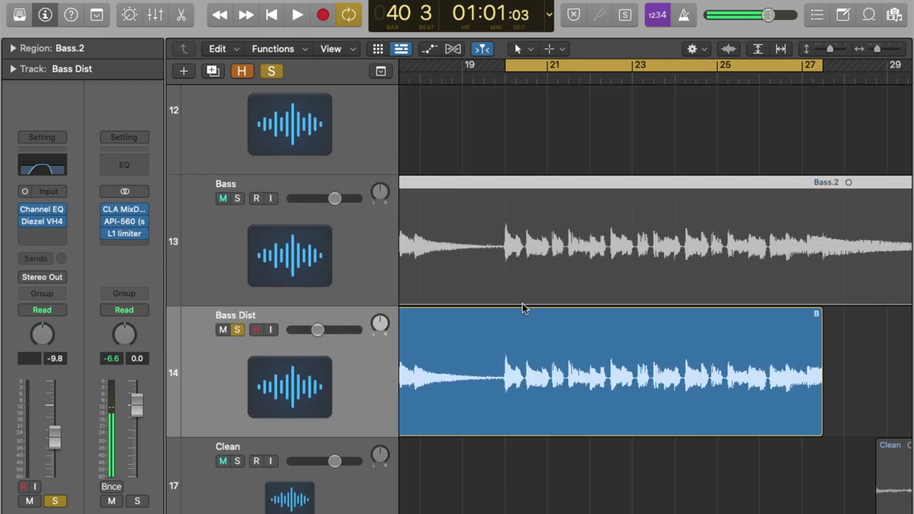
{"action": "left_click", "coordinate": [224, 383]}
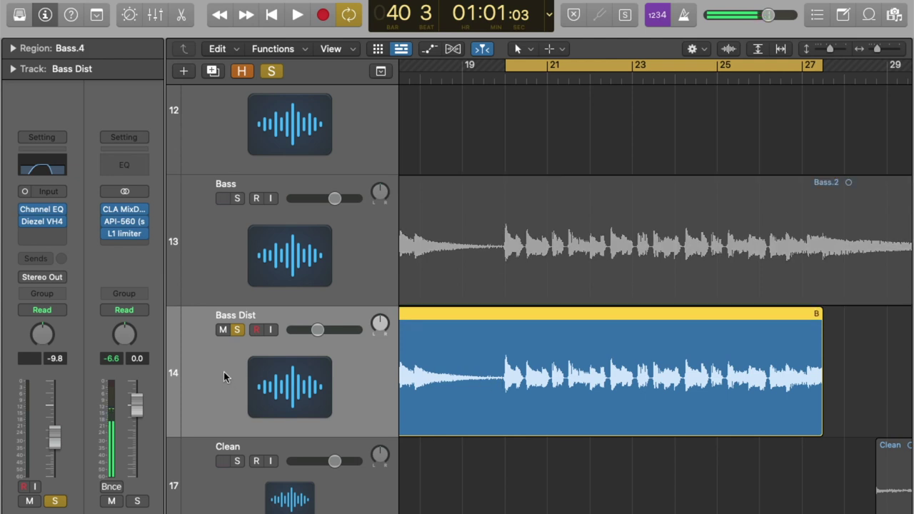
Step: Examine the Bass Dist track's Channel EQ filters and Diezel VH4 amp settings, closing each window
{"action": "left_click", "coordinate": [41, 210]}
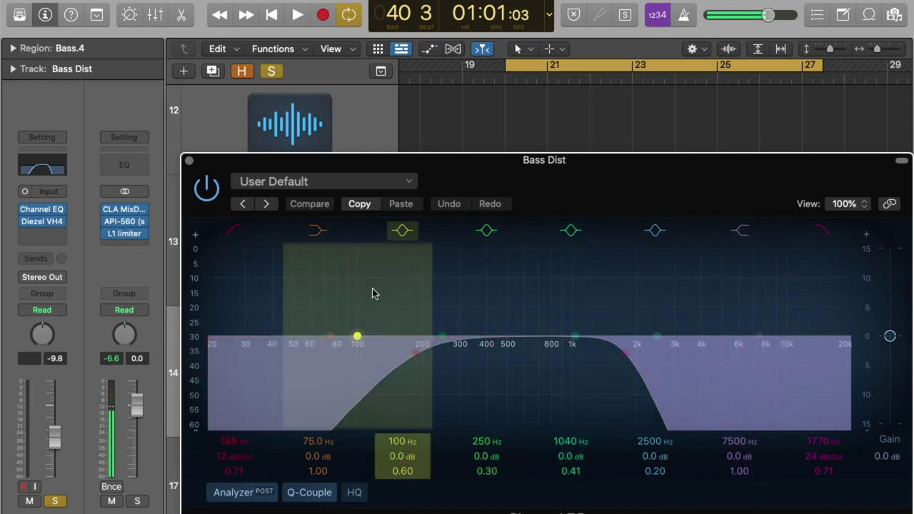
{"action": "left_click", "coordinate": [190, 163]}
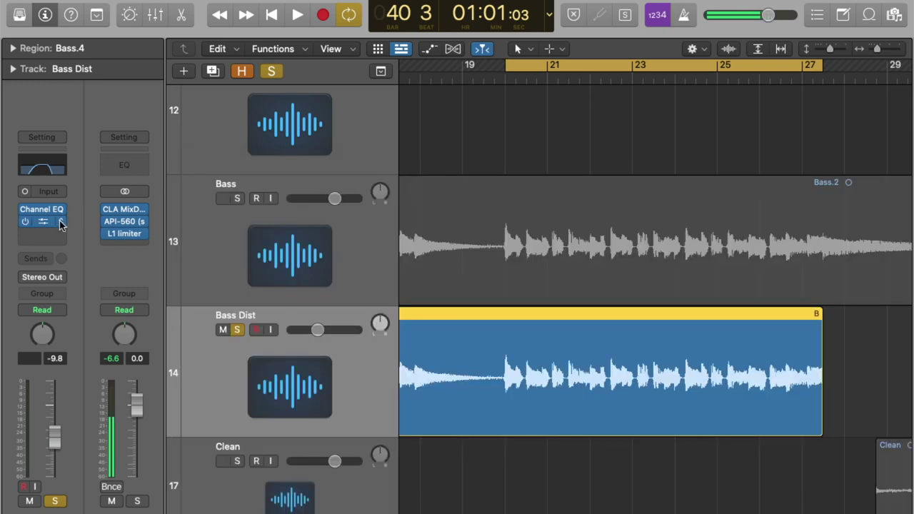
{"action": "left_click", "coordinate": [46, 222]}
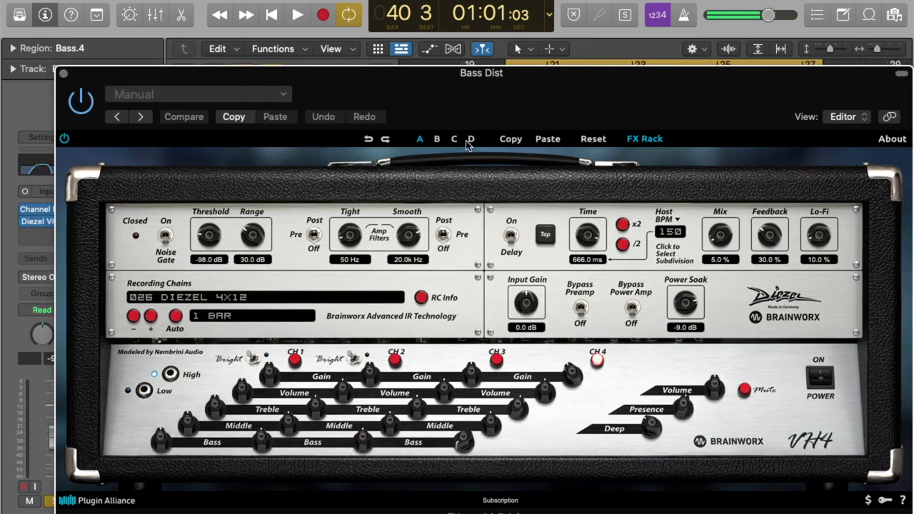
{"action": "left_click_drag", "start_coordinate": [449, 75], "coordinate": [449, 1]}
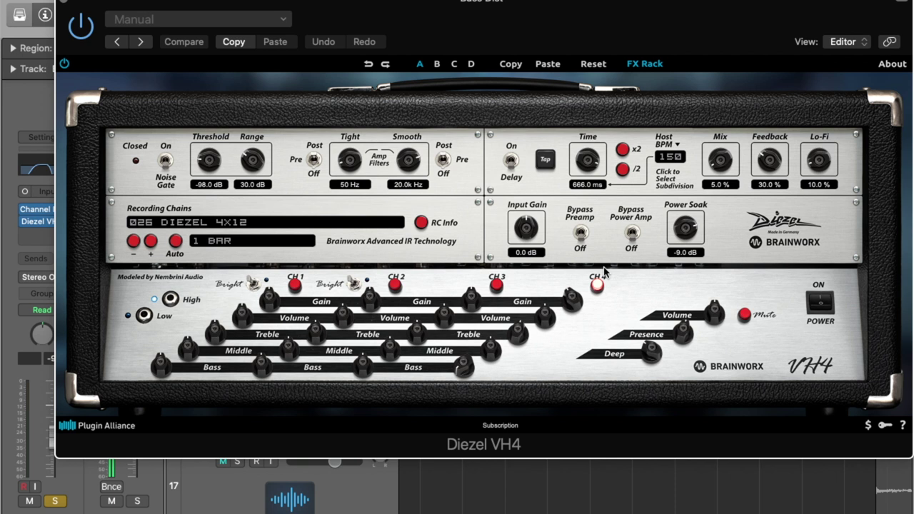
{"action": "left_click", "coordinate": [68, 5]}
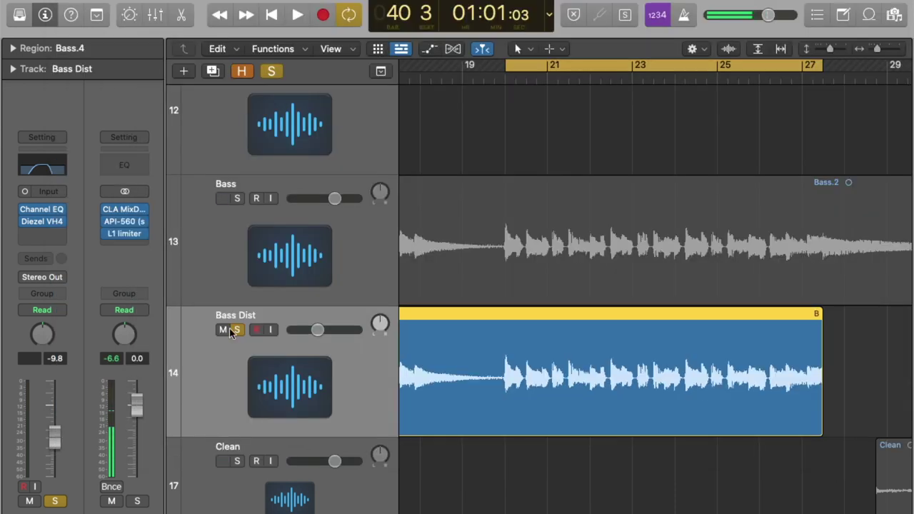
Step: Play the Bass Dist track alone, and play the section again with the Bass track soloed alongside it
{"action": "key", "text": "space"}
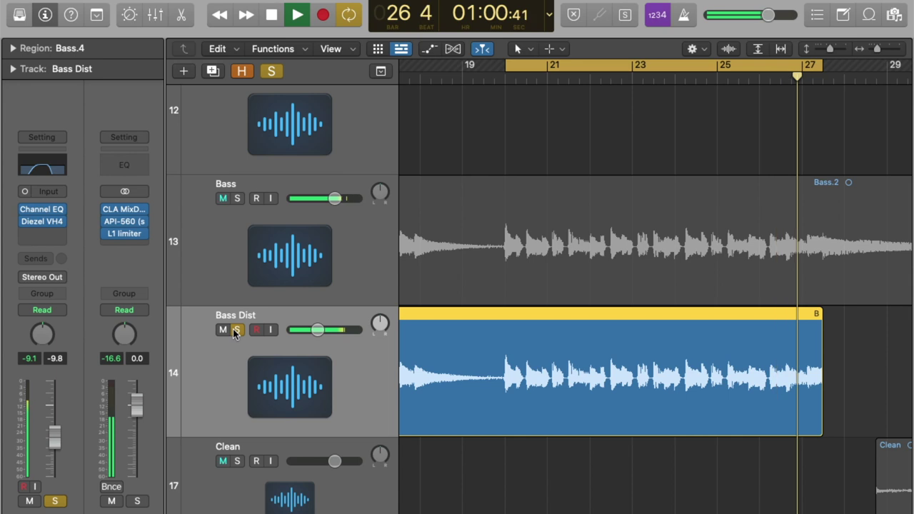
{"action": "key", "text": "space"}
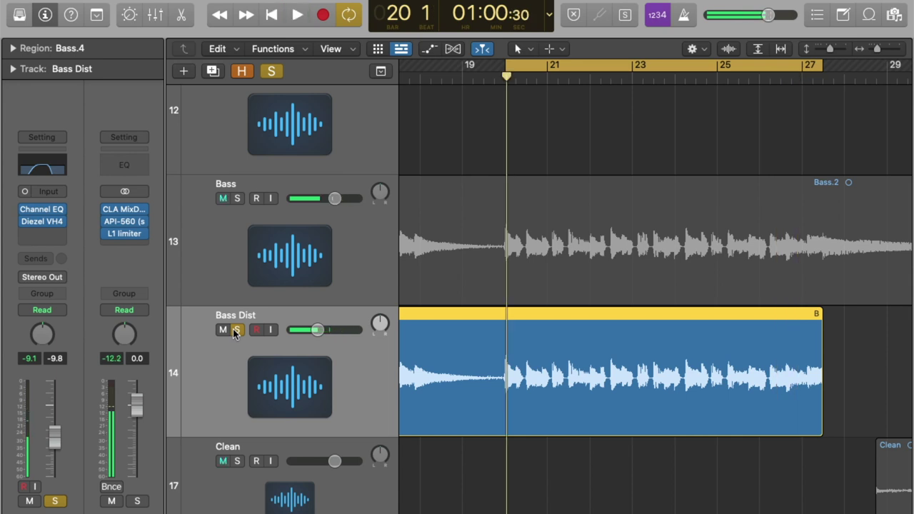
{"action": "left_click", "coordinate": [237, 199]}
{"action": "key", "text": "space"}
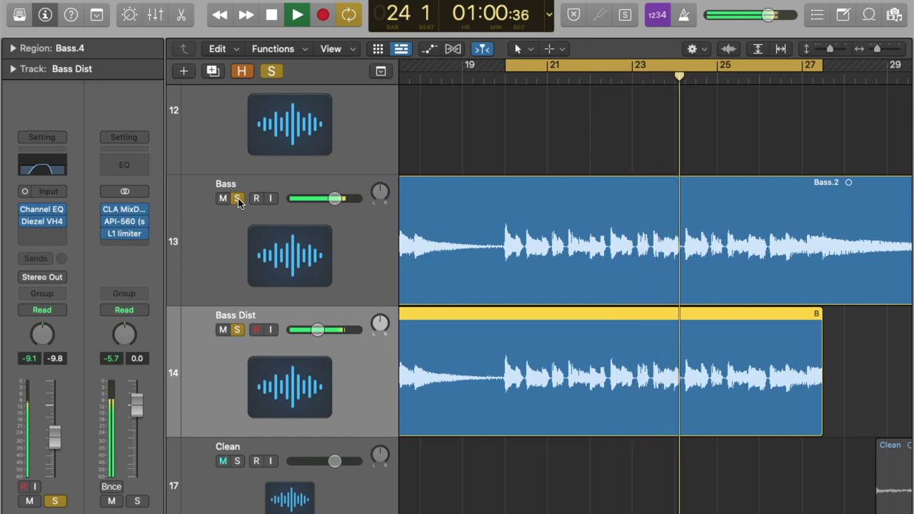
{"action": "key", "text": "space"}
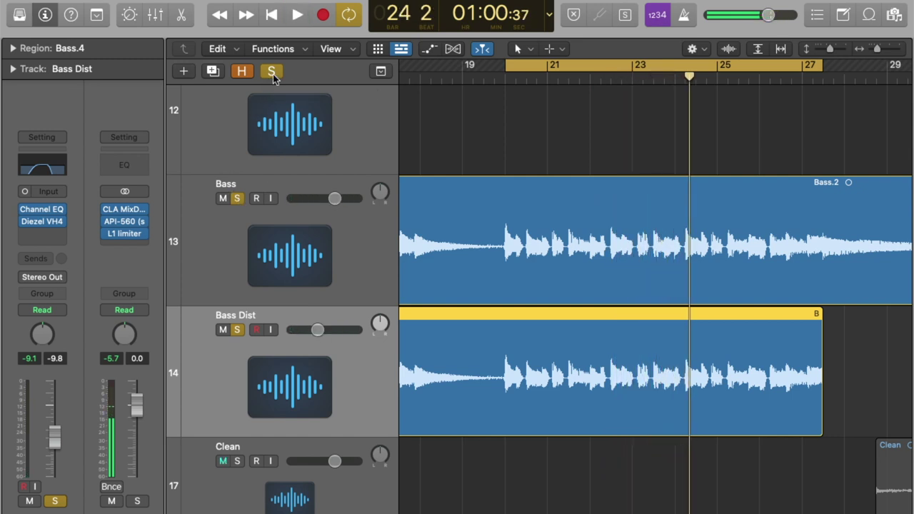
Step: Clear all solos and play the full mix, muting and unmuting Bass Dist to compare, leaving it unmuted
{"action": "left_click", "coordinate": [272, 75]}
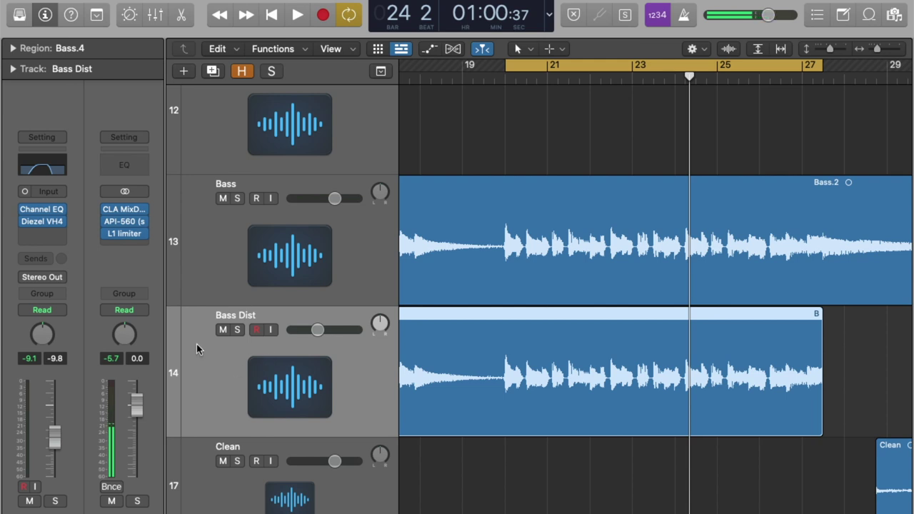
{"action": "scroll", "coordinate": [207, 337], "scroll_direction": "down", "scroll_amount": 2}
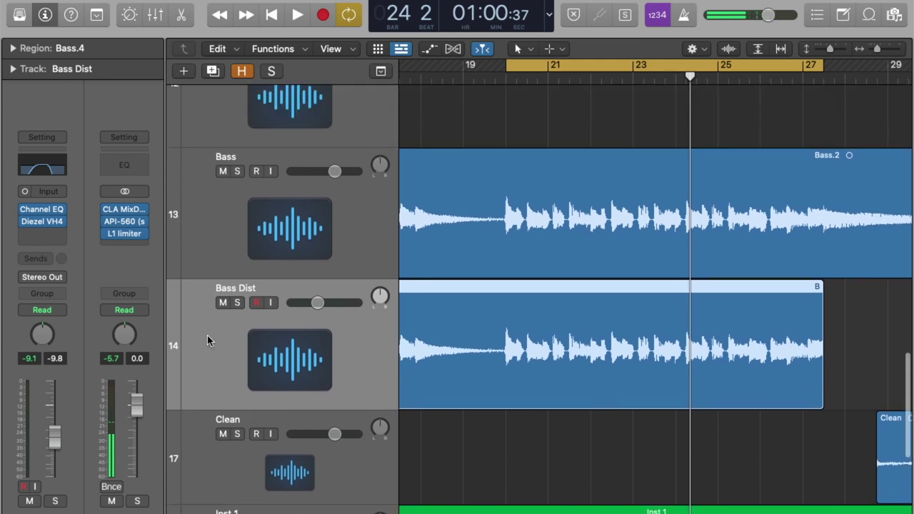
{"action": "left_click", "coordinate": [222, 303]}
{"action": "key", "text": "space"}
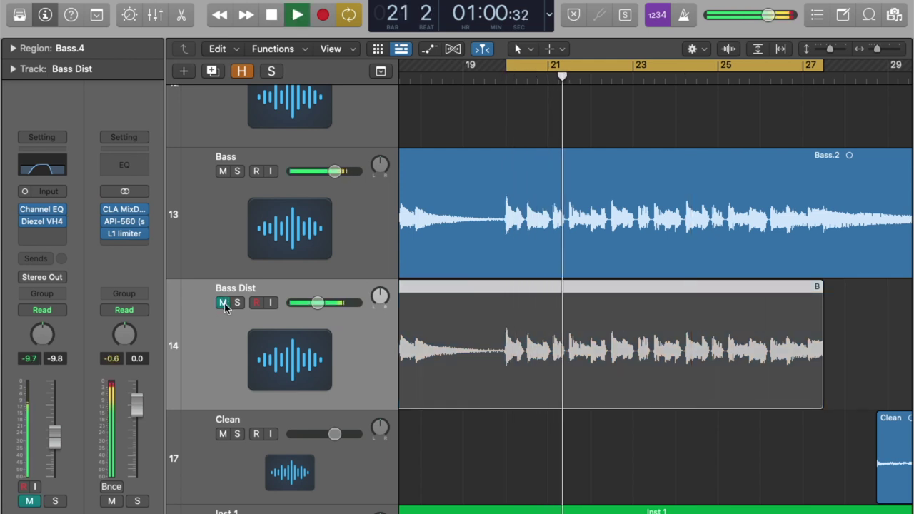
{"action": "left_click", "coordinate": [223, 303]}
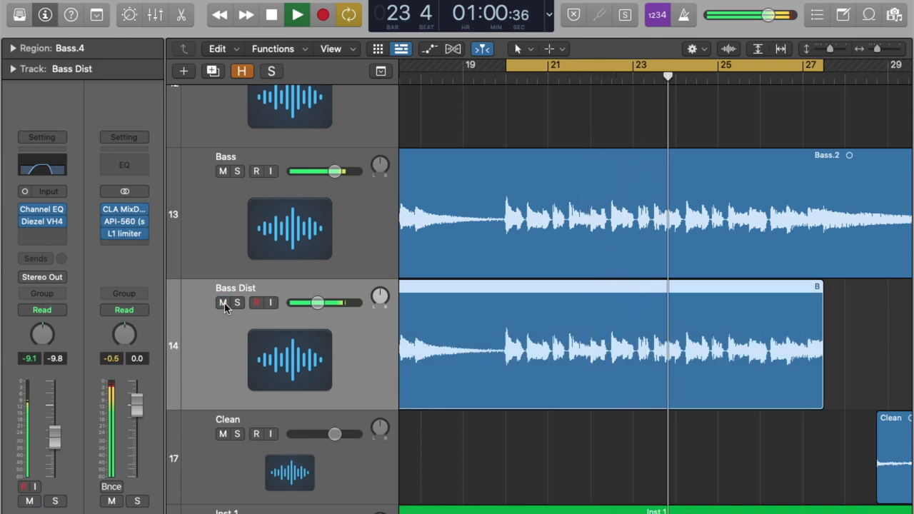
{"action": "left_click", "coordinate": [223, 303]}
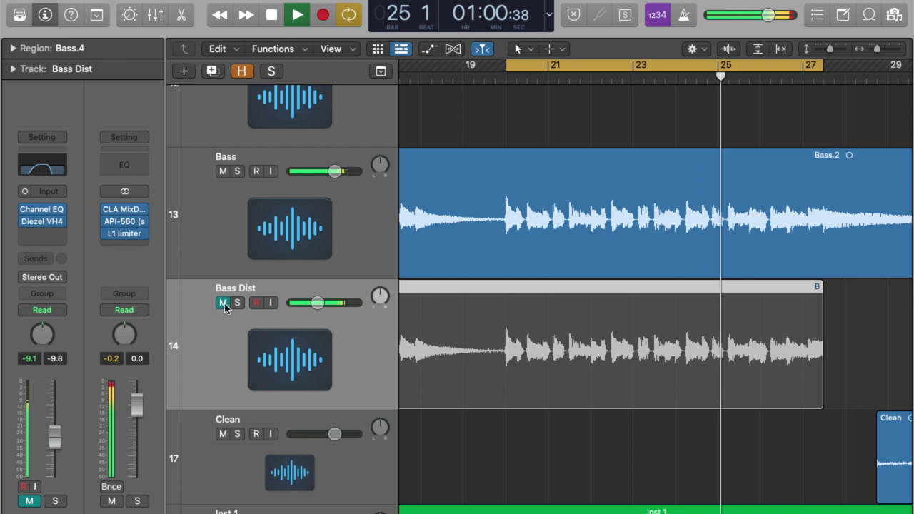
{"action": "left_click", "coordinate": [222, 303]}
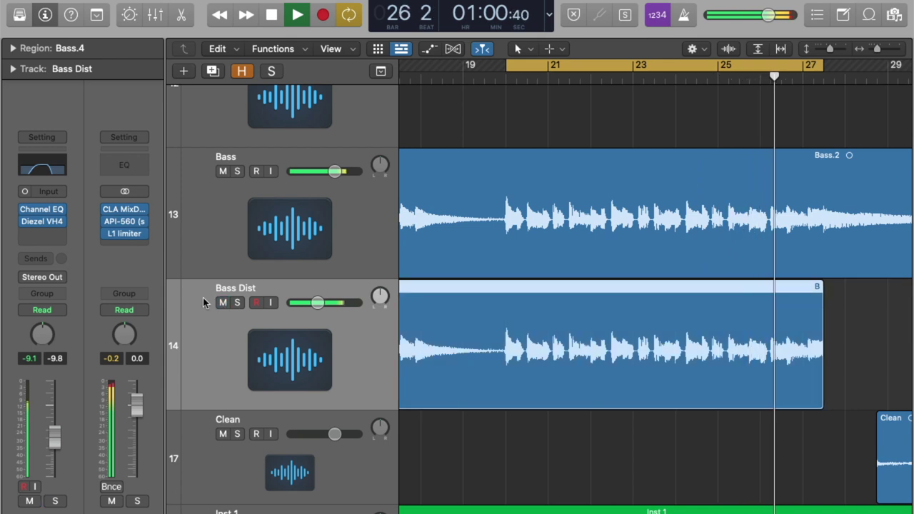
{"action": "key", "text": "space"}
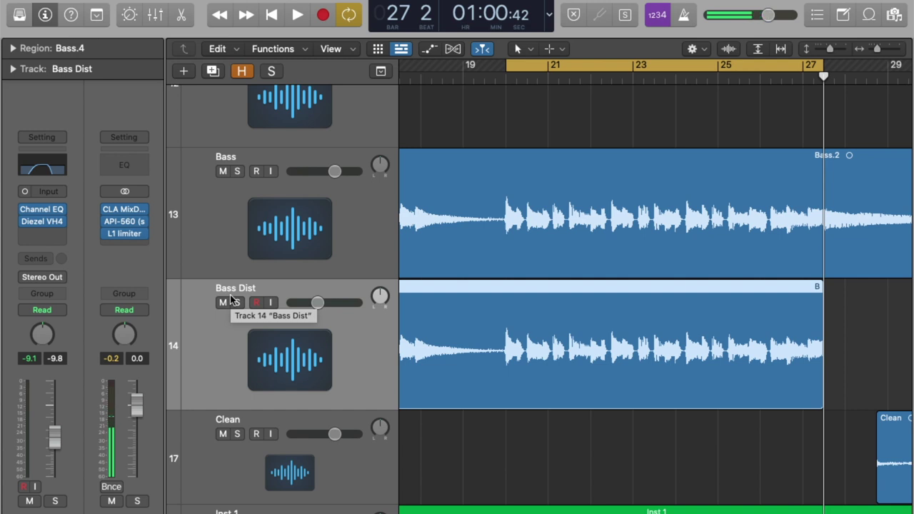
Step: Select the Inst 1 track and check its Kontakt instrument and Bus 3 send on the channel strip
{"action": "scroll", "coordinate": [230, 300], "scroll_direction": "down", "scroll_amount": 5}
{"action": "left_click", "coordinate": [212, 281]}
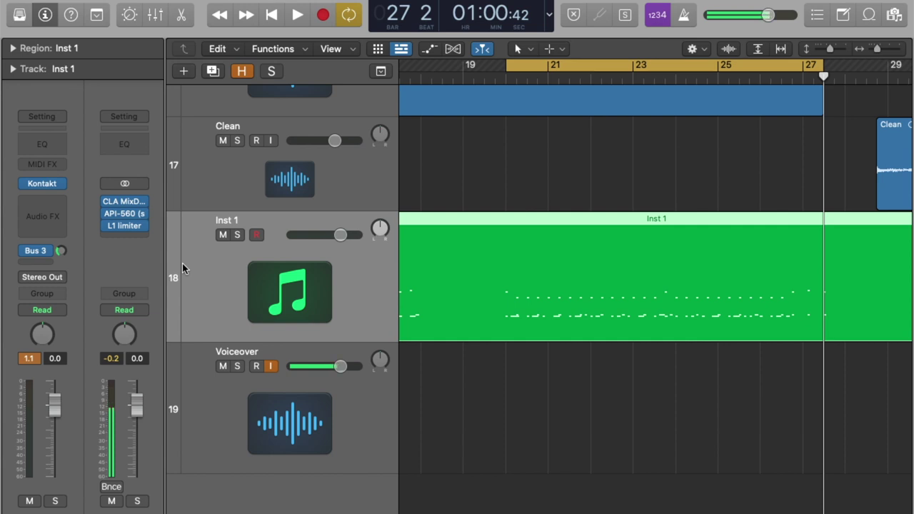
{"action": "mouse_move", "coordinate": [41, 184]}
{"action": "mouse_move", "coordinate": [56, 187]}
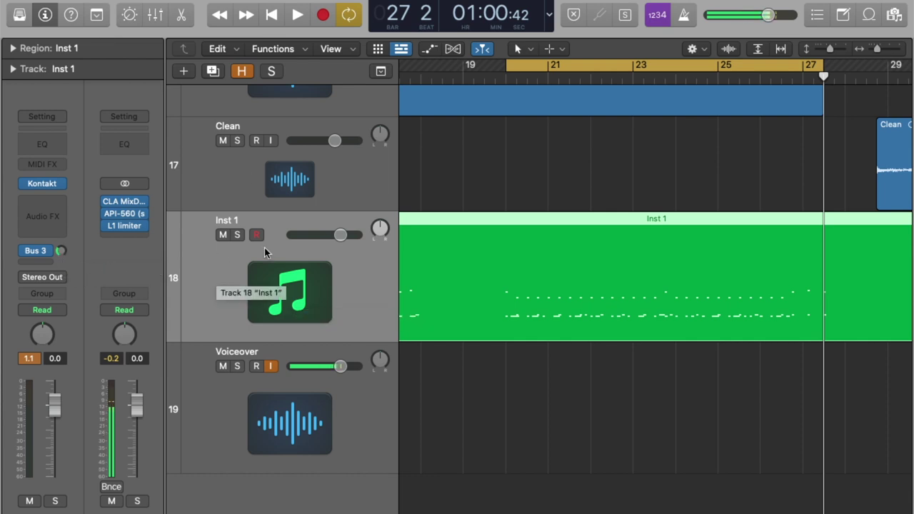
Step: Show the mixer and select the Bus 1, Bus 2 and Bus 3 channels in turn to review their effects
{"action": "scroll", "coordinate": [220, 226], "scroll_direction": "up", "scroll_amount": 20}
{"action": "scroll", "coordinate": [219, 227], "scroll_direction": "down", "scroll_amount": 20}
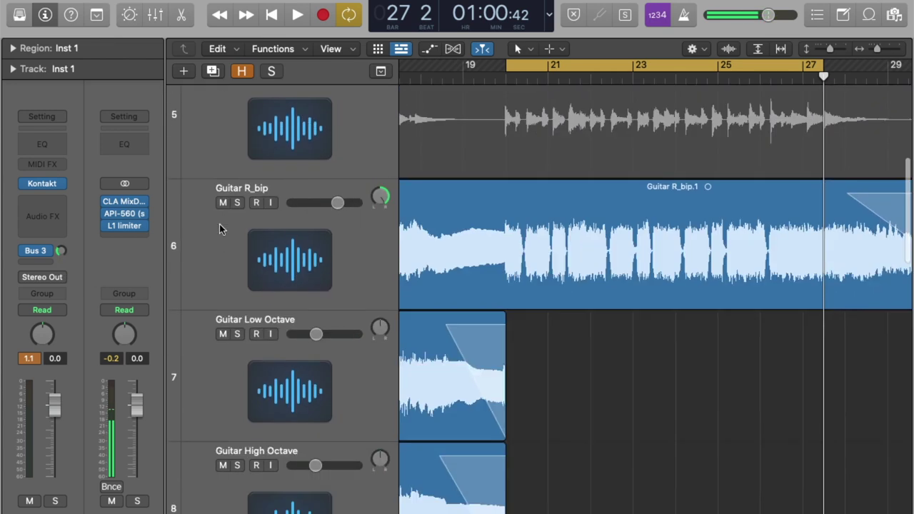
{"action": "scroll", "coordinate": [219, 227], "scroll_direction": "up", "scroll_amount": 20}
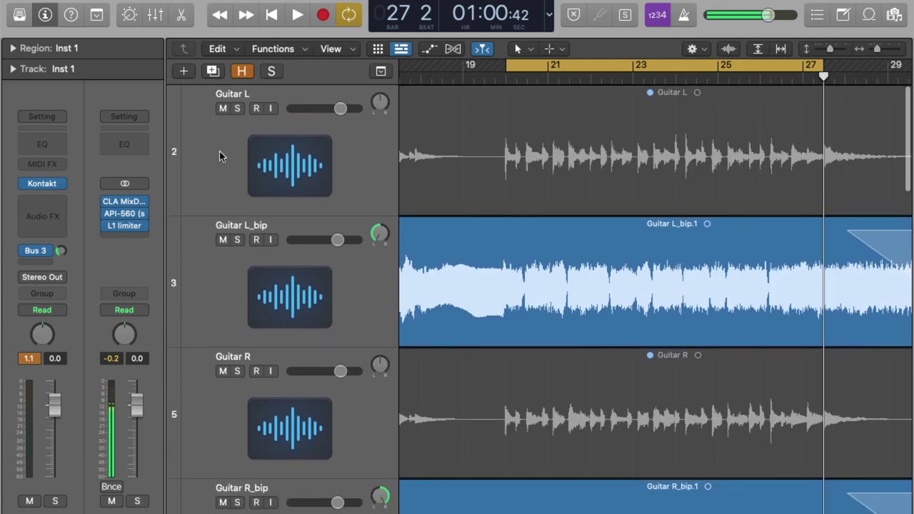
{"action": "left_click", "coordinate": [155, 14]}
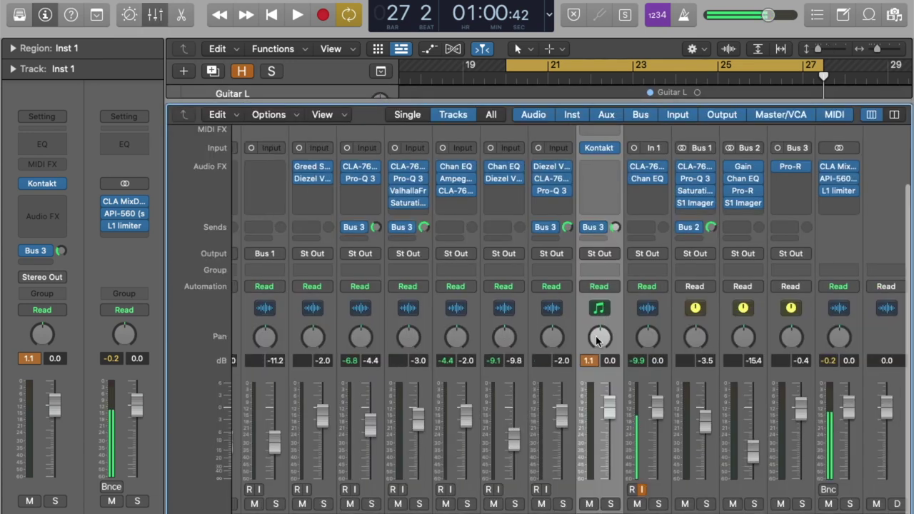
{"action": "left_click", "coordinate": [695, 398]}
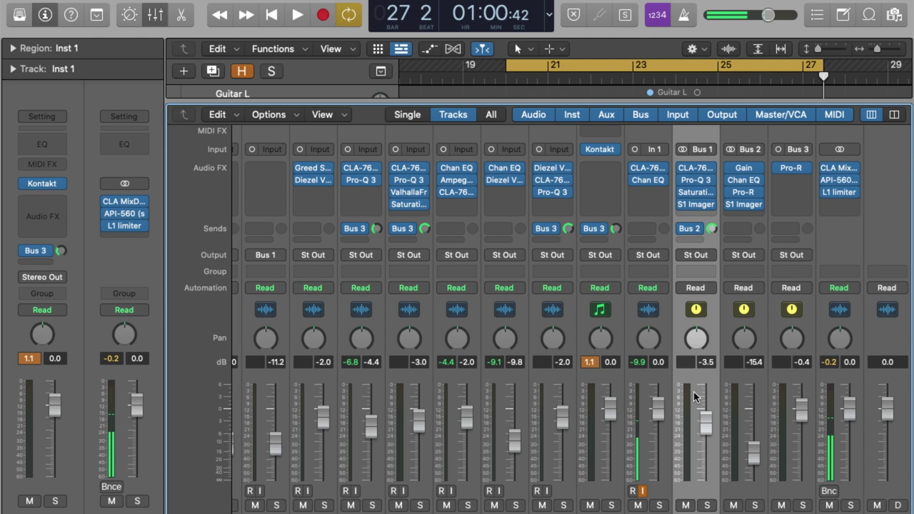
{"action": "scroll", "coordinate": [700, 202], "scroll_direction": "up", "scroll_amount": 2}
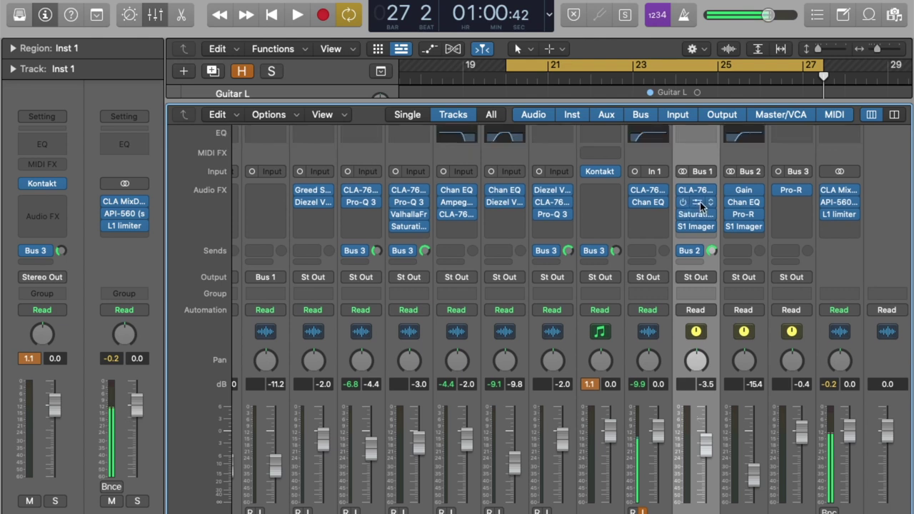
{"action": "scroll", "coordinate": [698, 206], "scroll_direction": "down", "scroll_amount": 2}
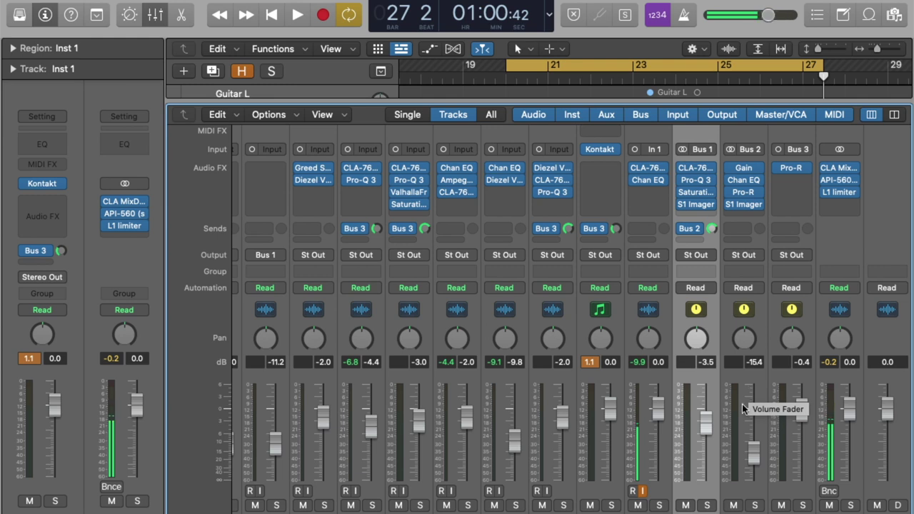
{"action": "left_click", "coordinate": [743, 398]}
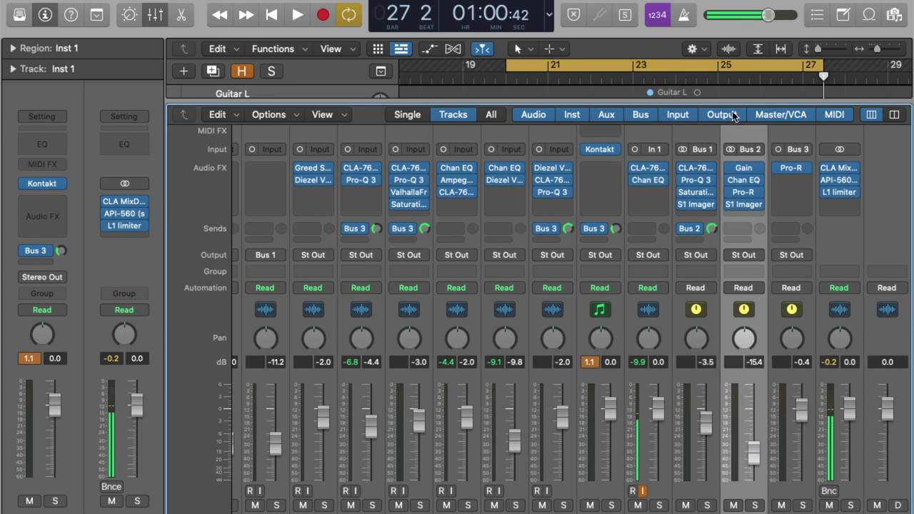
{"action": "left_click", "coordinate": [789, 394]}
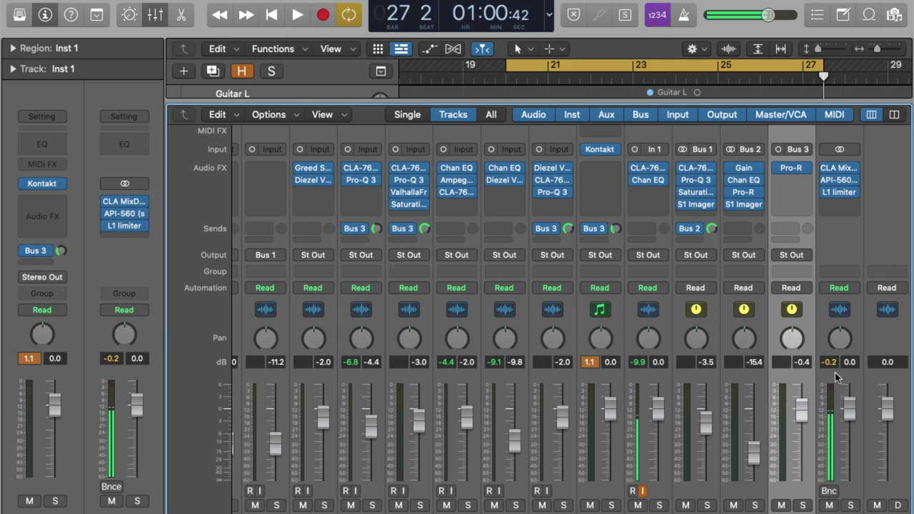
Step: Open the Stereo Out's CLA MixDown plug-in and switch its VU meters to gain reduction (GR)
{"action": "mouse_move", "coordinate": [841, 171]}
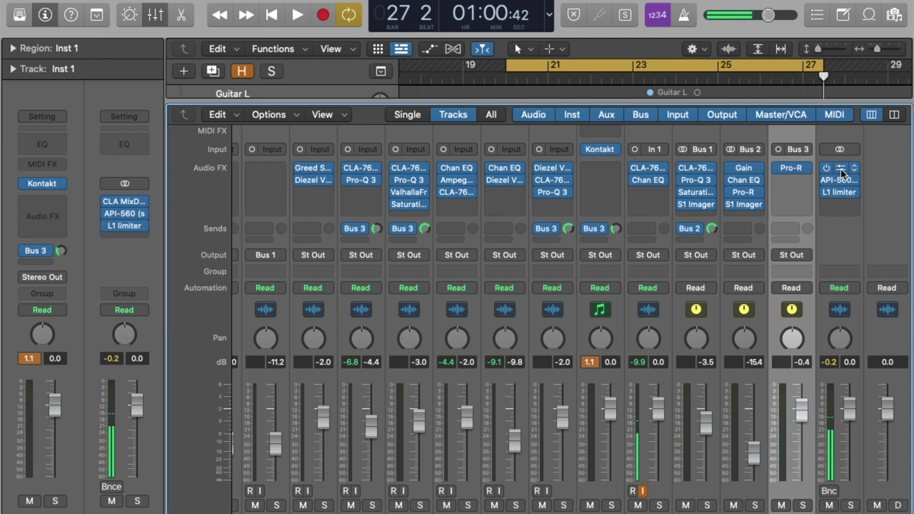
{"action": "left_click", "coordinate": [841, 171]}
{"action": "left_click_drag", "start_coordinate": [445, 22], "coordinate": [443, 53]}
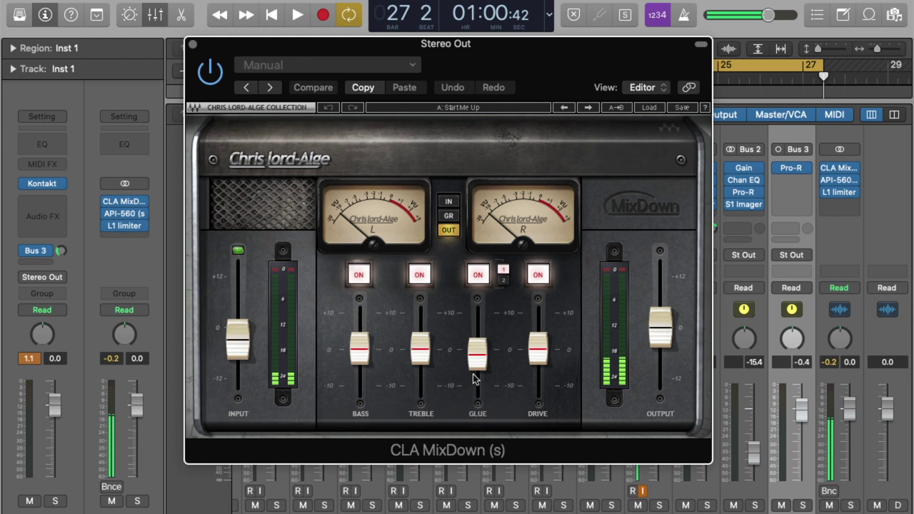
{"action": "left_click", "coordinate": [449, 215]}
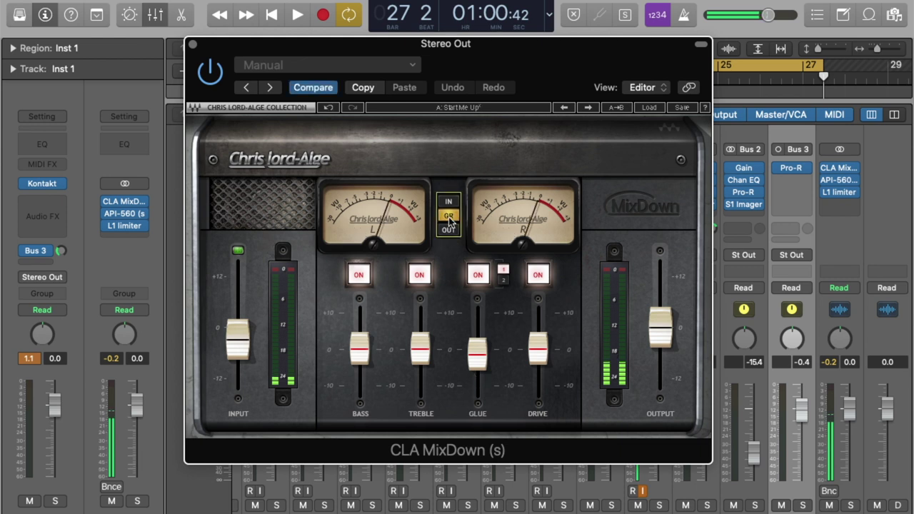
{"action": "mouse_move", "coordinate": [242, 330]}
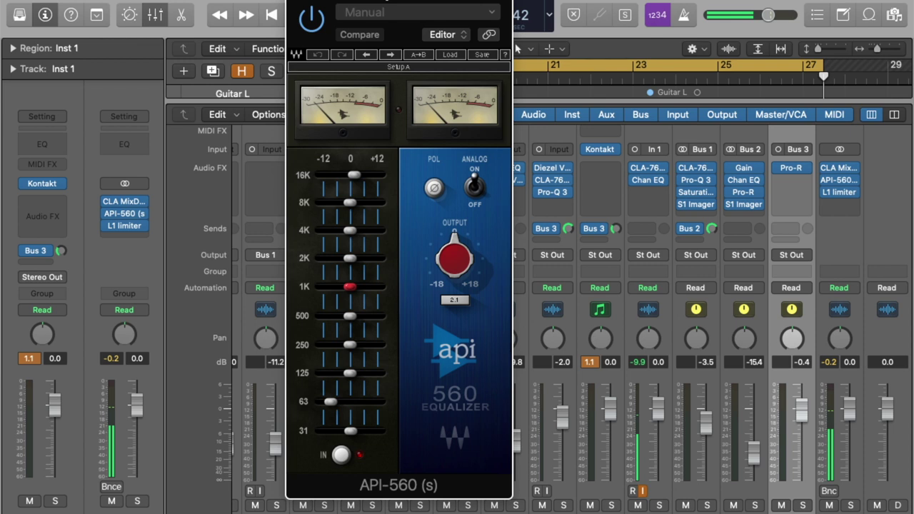
Step: Examine the Stereo Out's API-560 EQ bands and L1 limiter settings, closing both plug-in windows and the mixer
{"action": "mouse_move", "coordinate": [328, 407]}
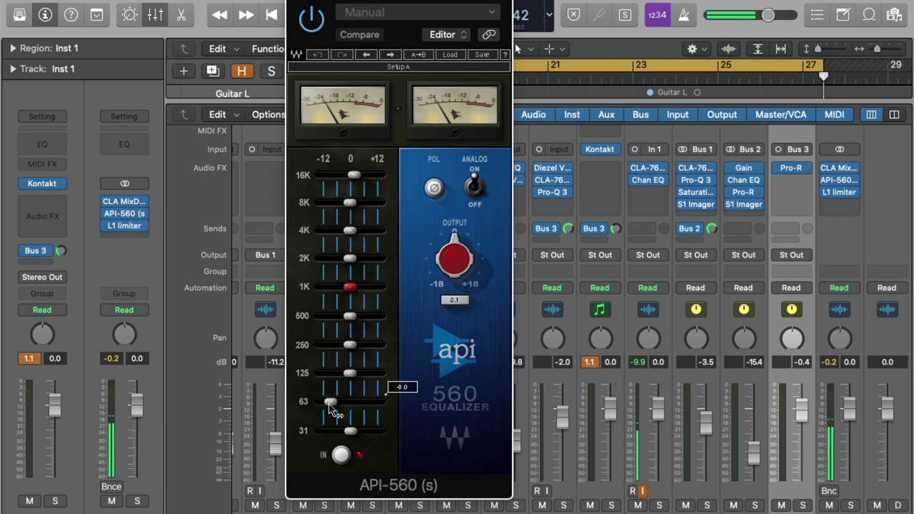
{"action": "key", "text": "super+w"}
{"action": "mouse_move", "coordinate": [121, 227]}
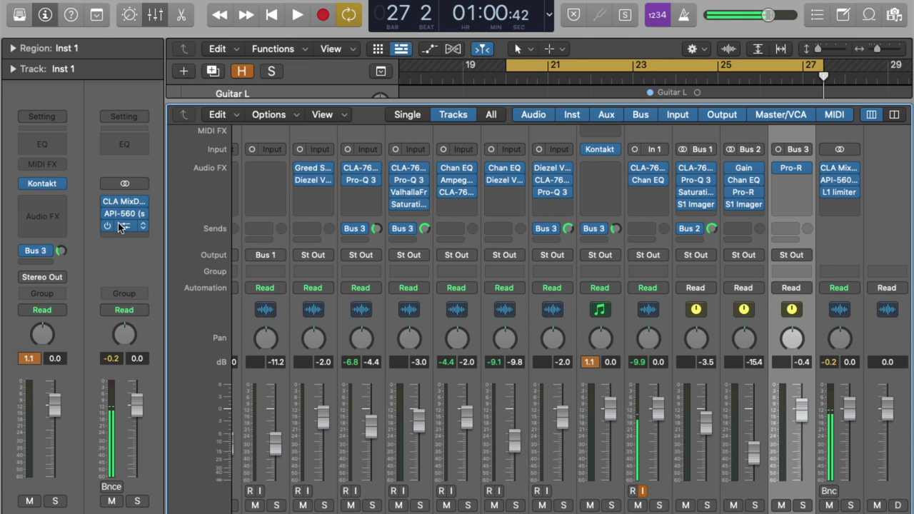
{"action": "left_click", "coordinate": [121, 226]}
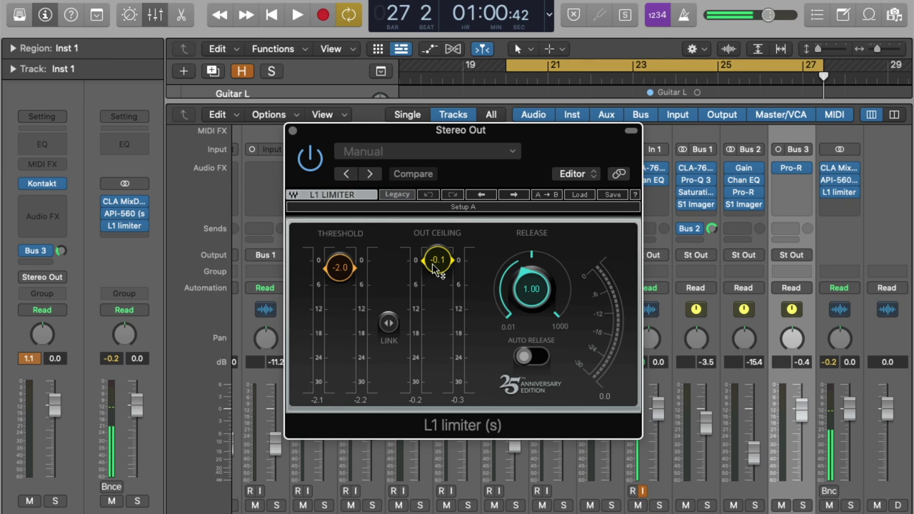
{"action": "left_click", "coordinate": [293, 130]}
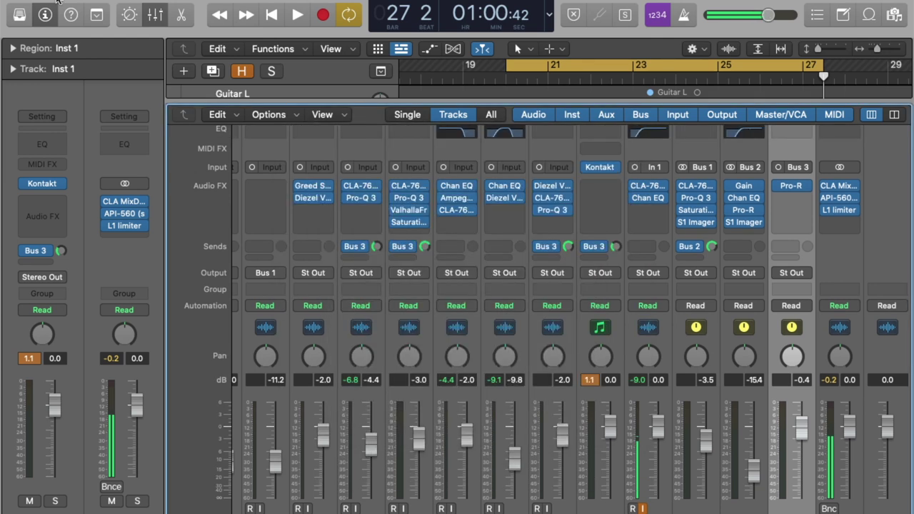
{"action": "left_click", "coordinate": [153, 15]}
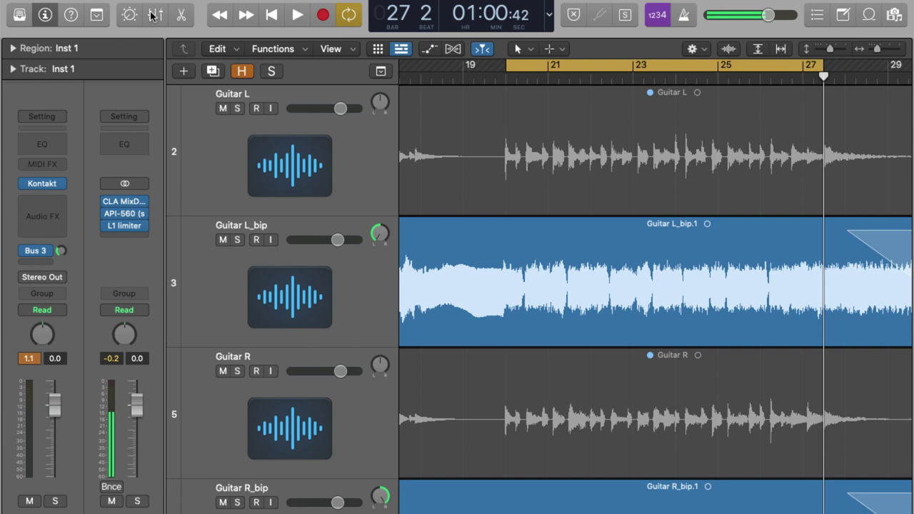
Step: Bring up the Guitar L track's Diezel VH4 amp, move its window fully into view and play the cycled section
{"action": "scroll", "coordinate": [430, 319], "scroll_direction": "down", "scroll_amount": 10}
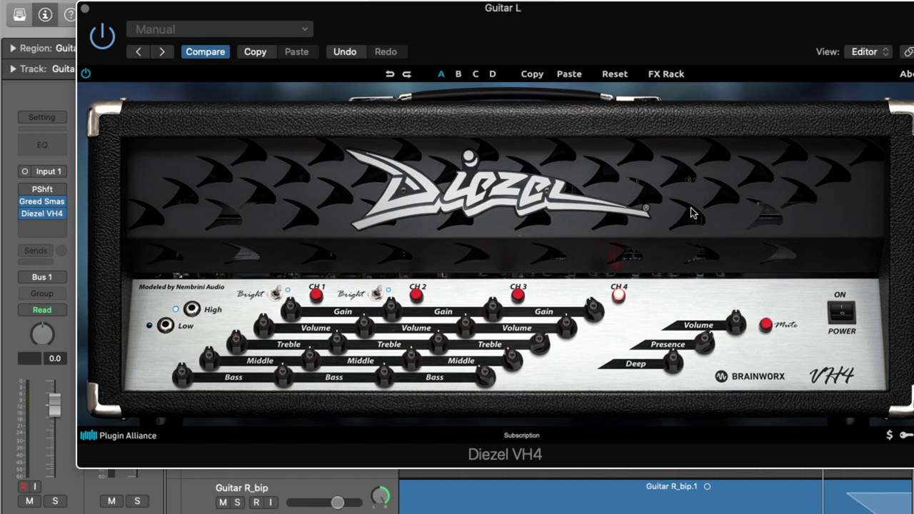
{"action": "left_click_drag", "start_coordinate": [356, 7], "coordinate": [310, 18]}
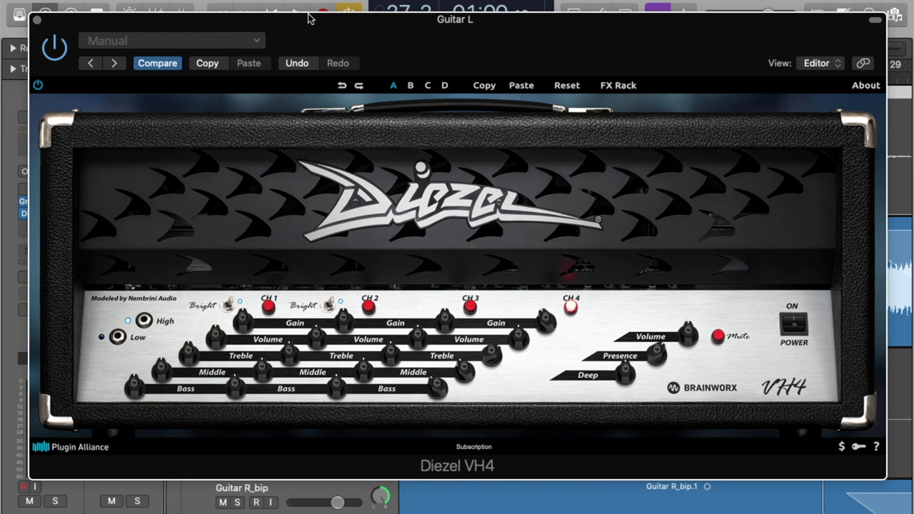
{"action": "left_click_drag", "start_coordinate": [308, 18], "coordinate": [304, 45]}
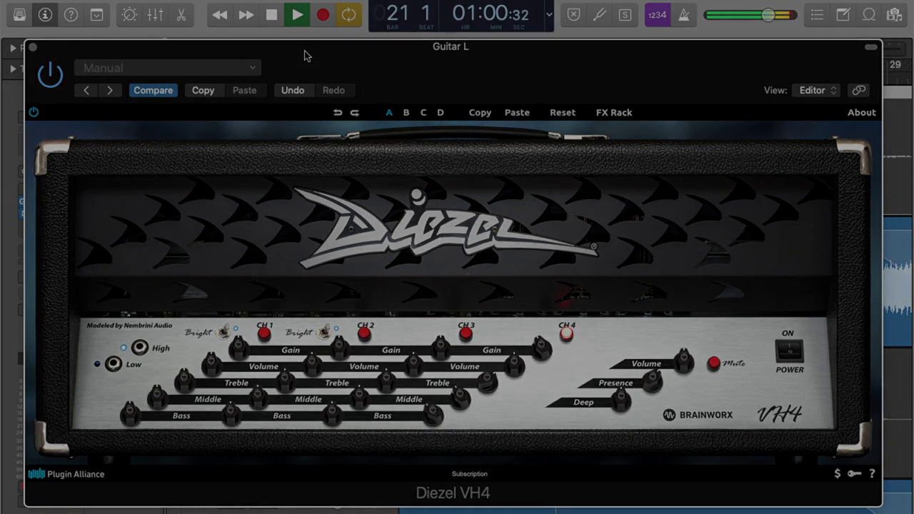